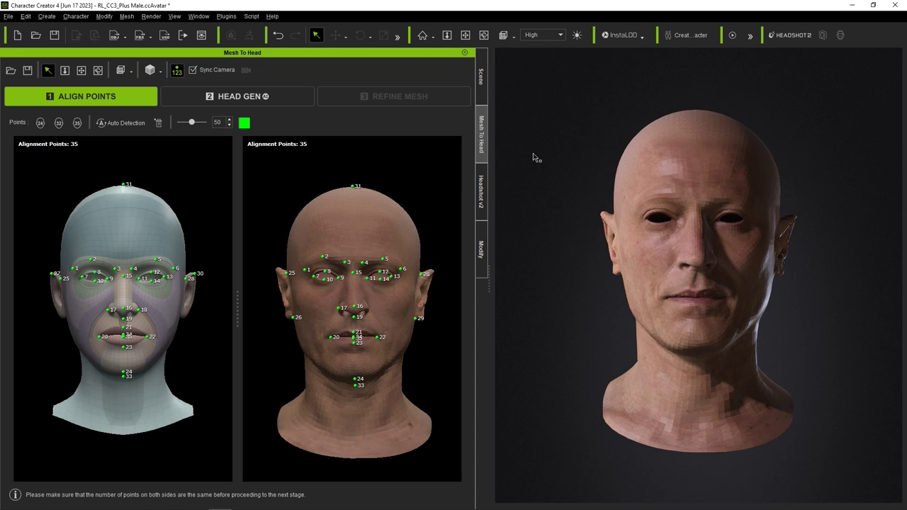
Step: Display the vface_115_SDiv1 head as Wireframe on Shaded, then restore its Normal display
left_click(481, 77)
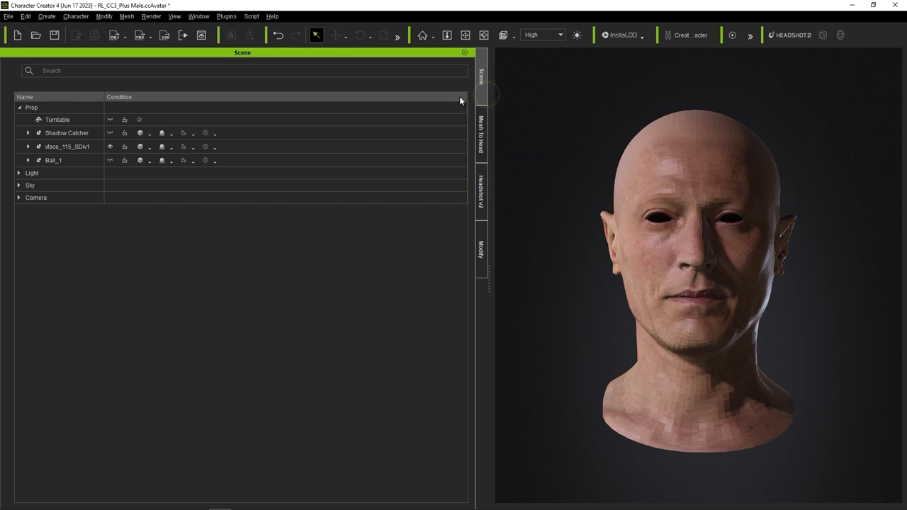
double_click(62, 147)
left_click(145, 147)
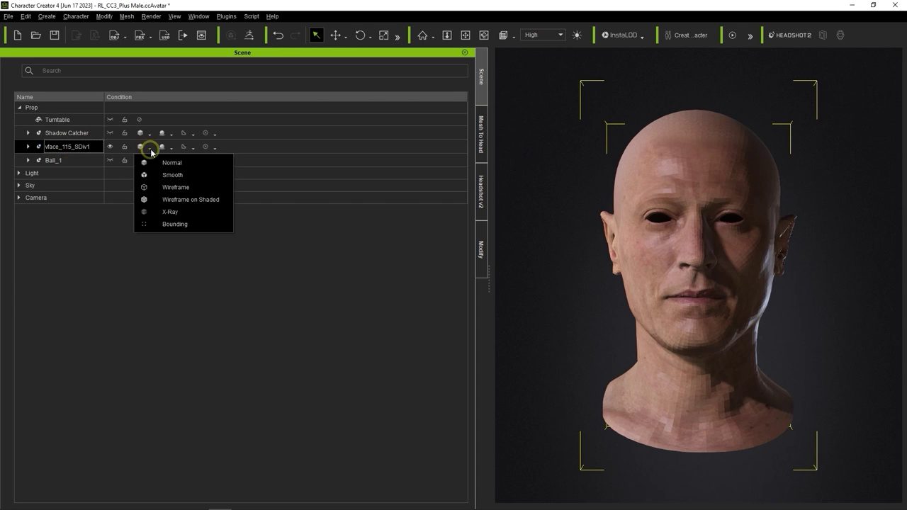
left_click(191, 200)
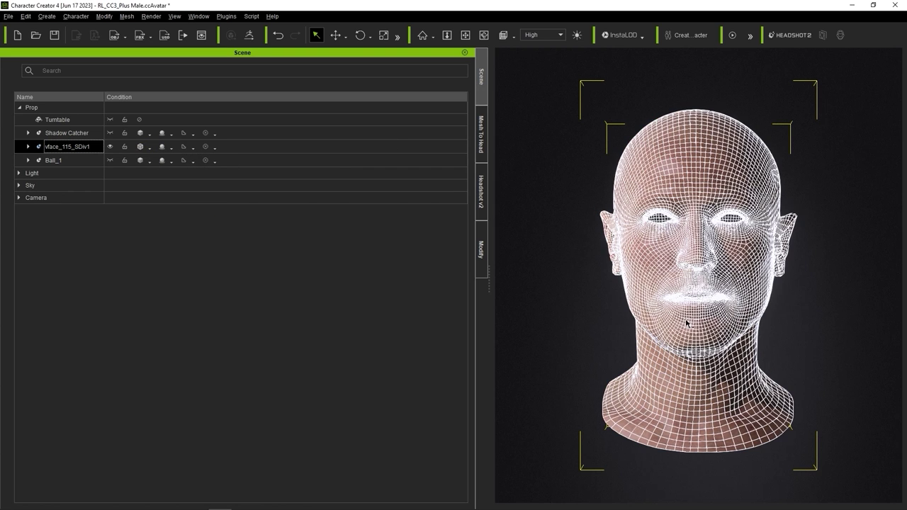
left_click(149, 147)
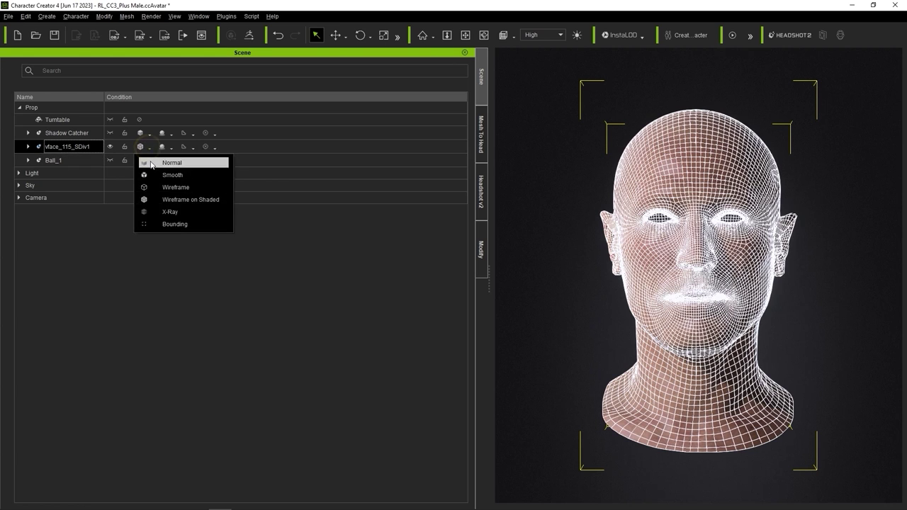
left_click(191, 160)
Step: Run HEAD GEN, then refine the mesh with the Project brush at radius 100
left_click(484, 139)
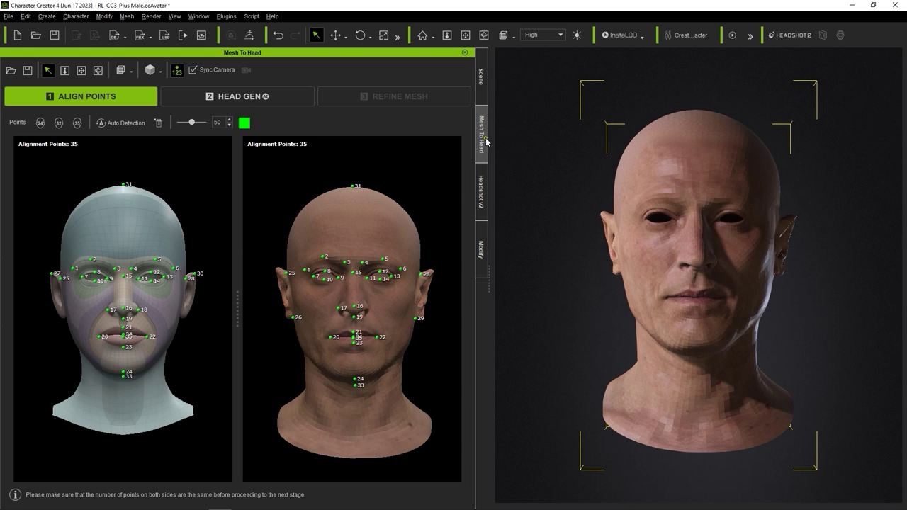
left_click(245, 100)
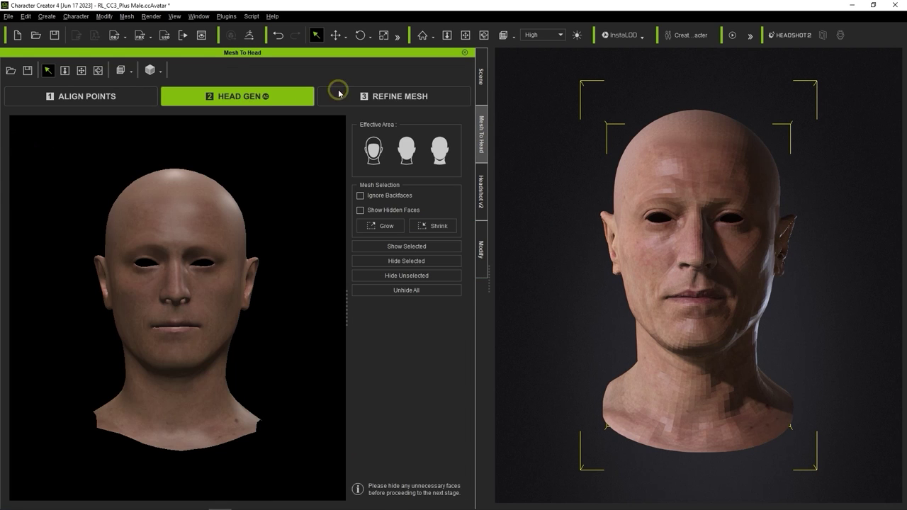
left_click(336, 93)
scroll(196, 226, "up", 5)
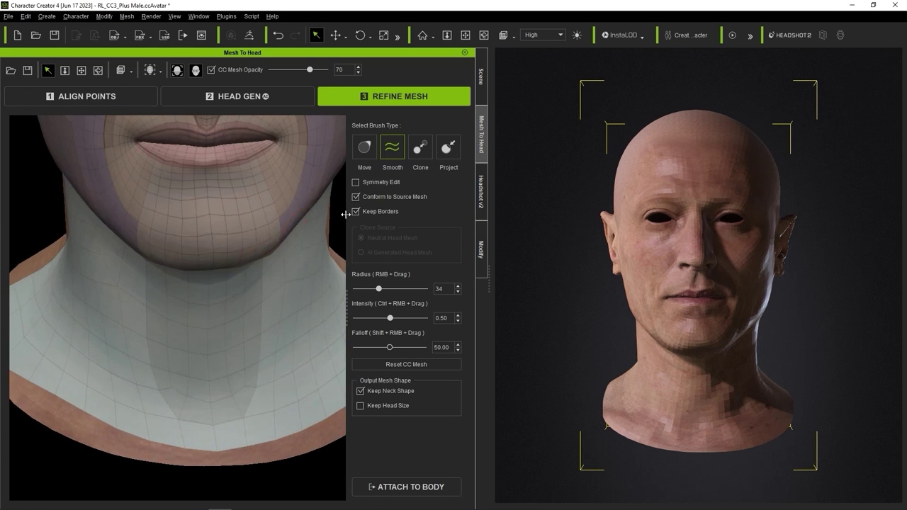
left_click(448, 147)
right_click_drag(287, 304, 99, 241)
mouse_move(99, 241)
middle_mouse_down()
mouse_move(237, 303)
mouse_move(234, 253)
mouse_move(178, 227)
middle_mouse_up()
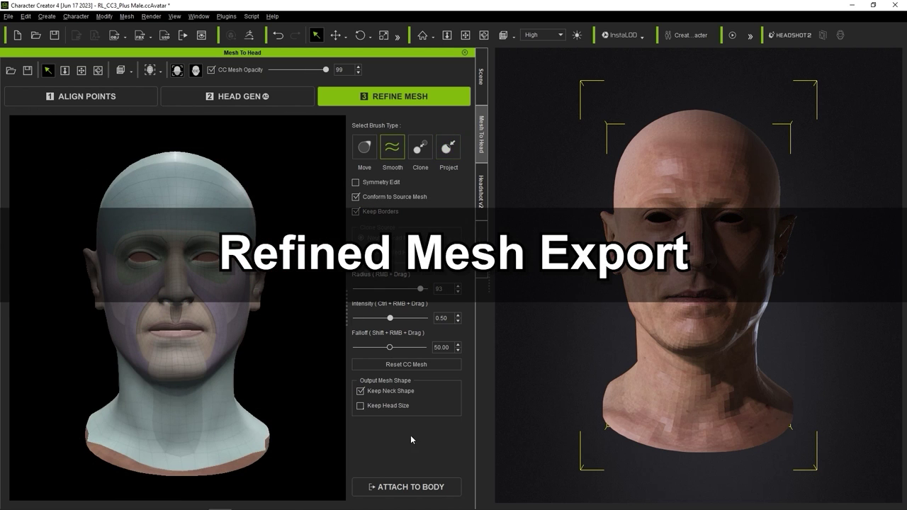
left_click(437, 488)
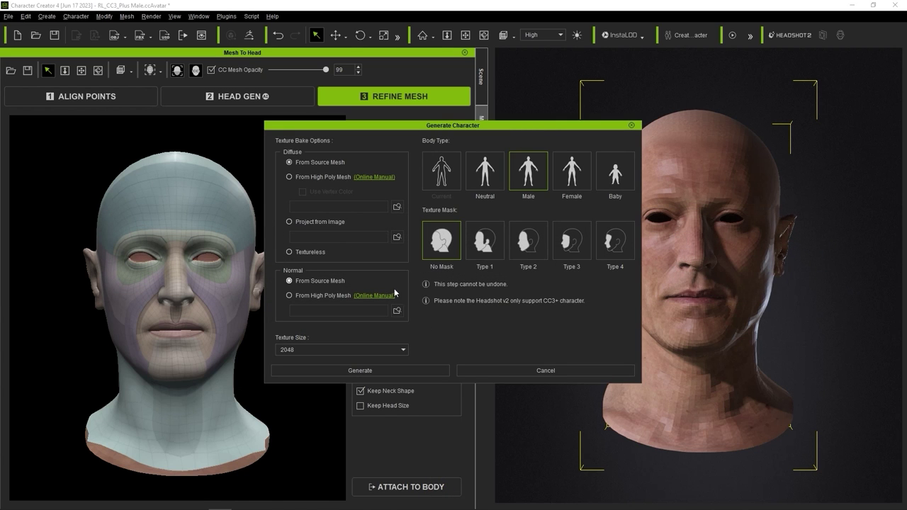
left_click(289, 296)
left_click(559, 373)
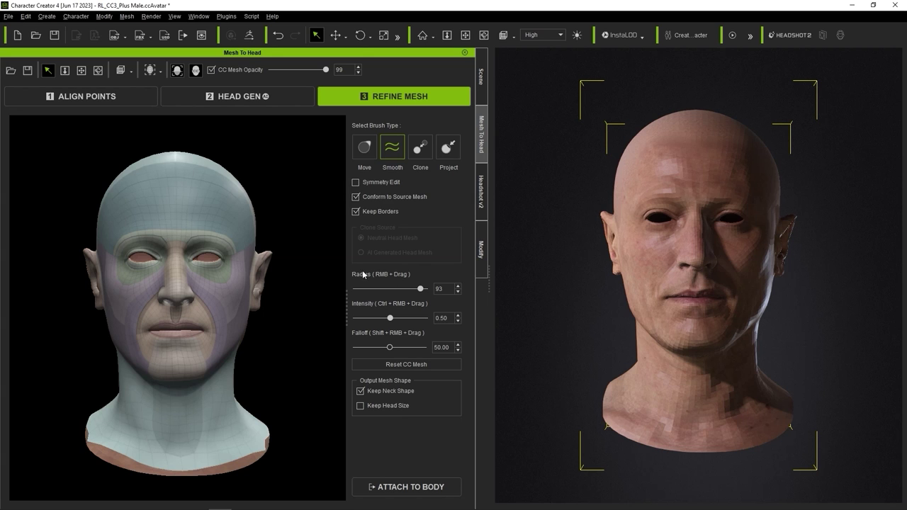
left_click(32, 72)
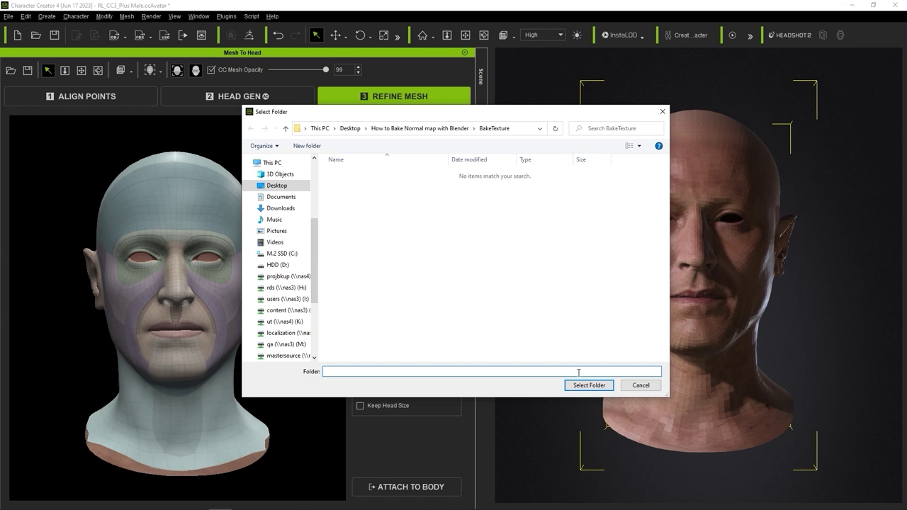
Step: Save the headshot project to BakeTexture and locate 03_RefineMesh.obj among the exported files
left_click(591, 386)
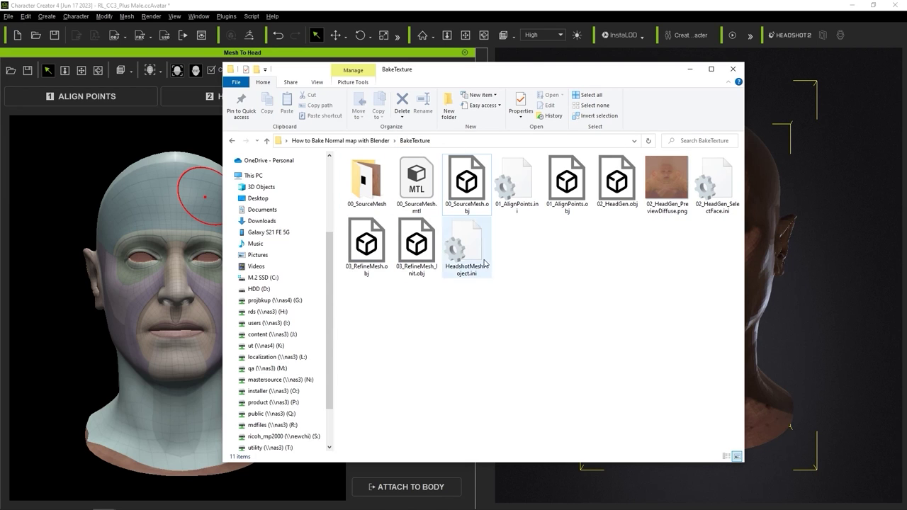
left_click(367, 248)
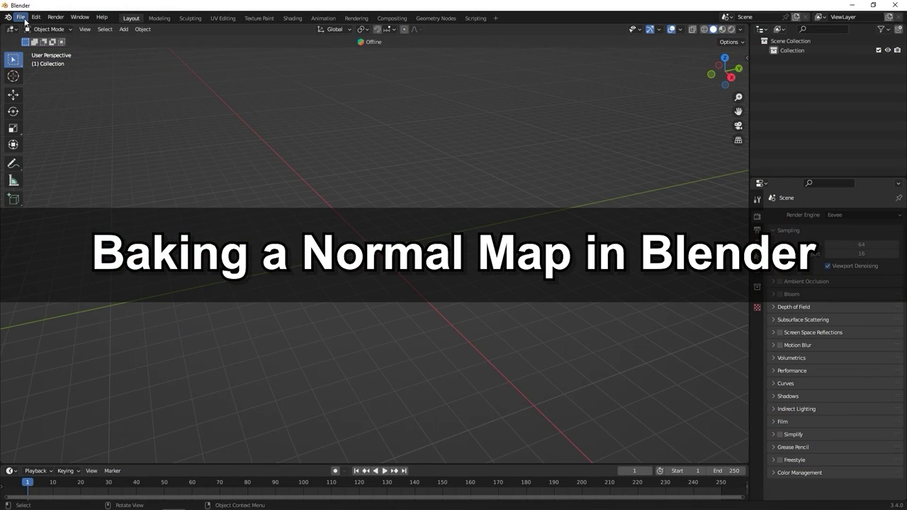
Step: Import 03_RefineMesh.obj from the BakeTexture folder as a Wavefront OBJ and view it front-on
left_click(20, 16)
left_click(78, 145)
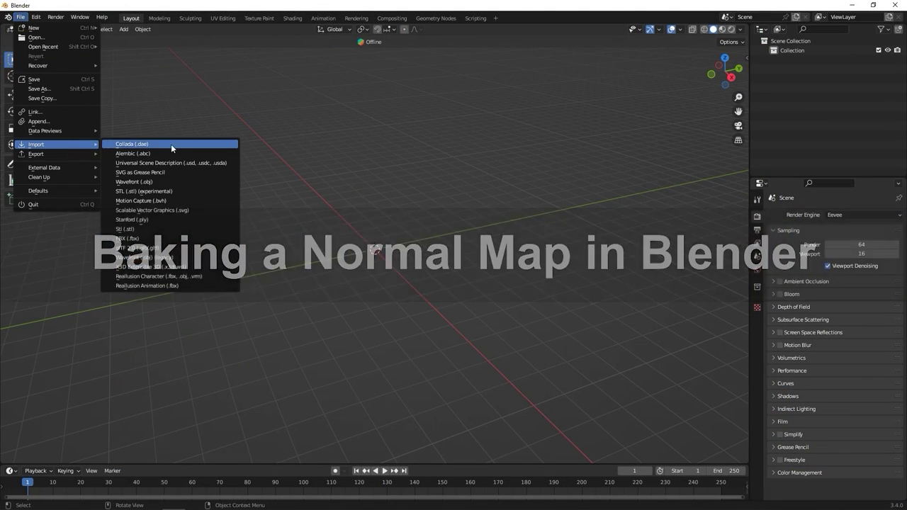
left_click(180, 182)
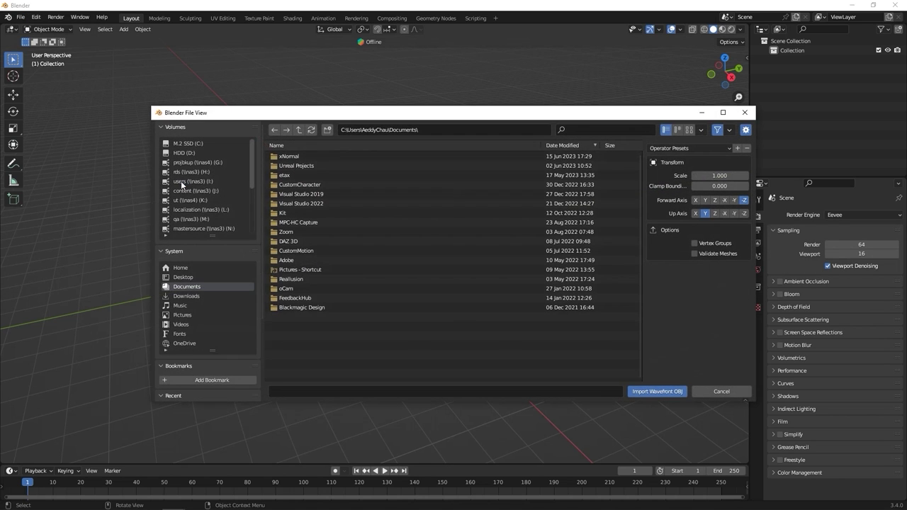
left_click(432, 131)
type("C:\\Users\\AeddyChau\\Desktop\\How to Bake Normal map with Blender\\BakeTexture")
key("Return")
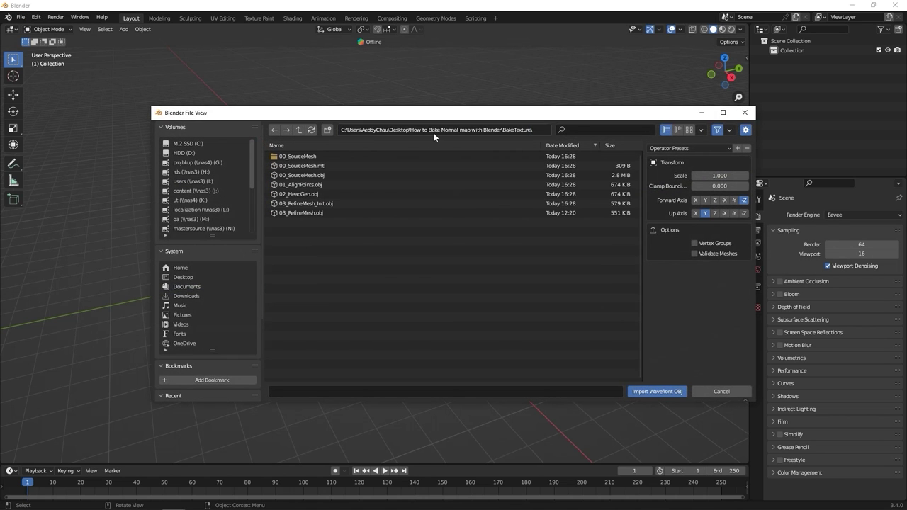
left_click(296, 213)
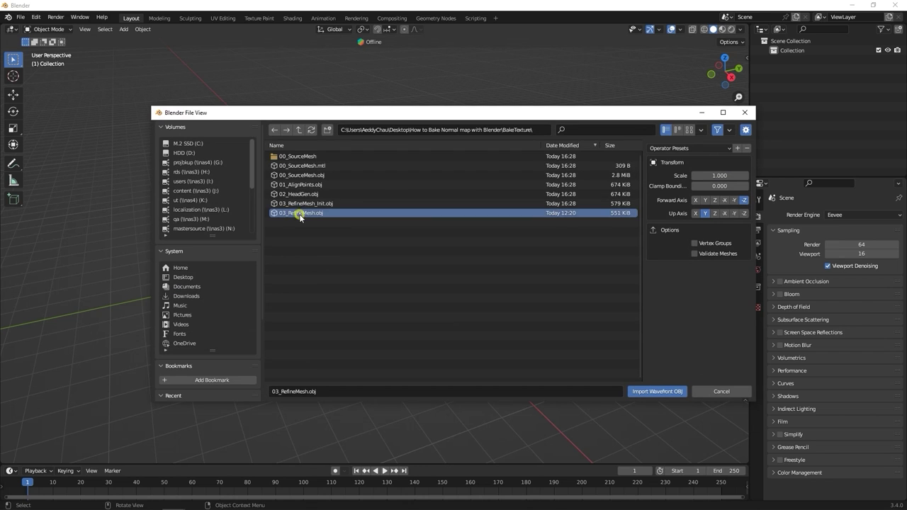
left_click(657, 391)
left_click(711, 74)
scroll(525, 248, "down", 5)
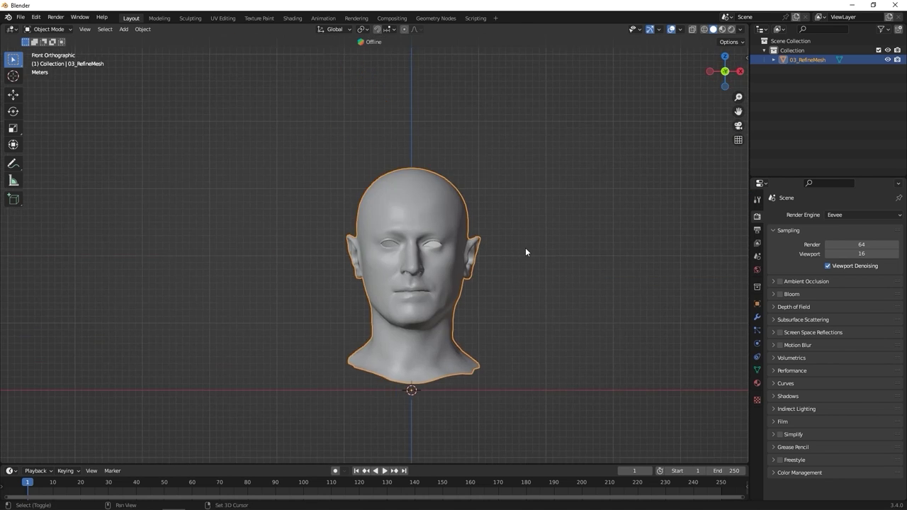
scroll(524, 247, "up", 2)
scroll(520, 259, "up", 2)
Step: Import 00_SourceMesh.obj from the Head folder alongside it
left_click(20, 16)
mouse_move(36, 144)
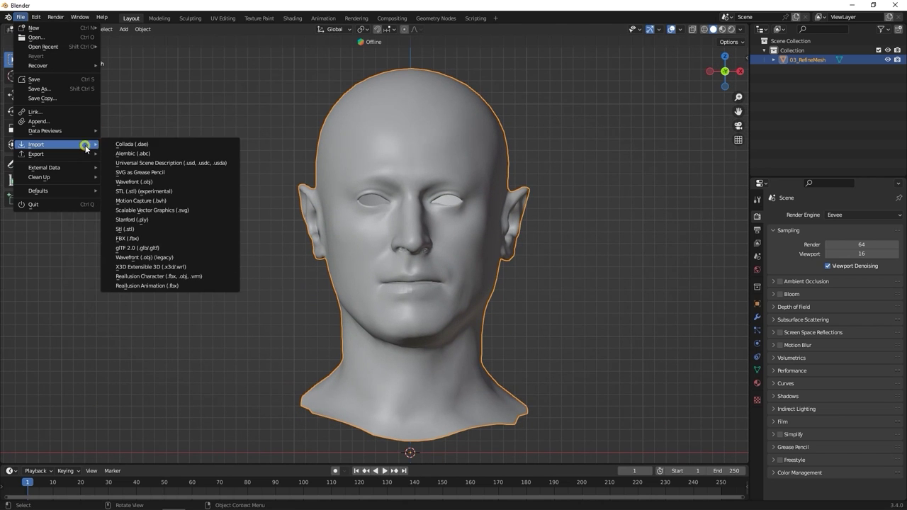
left_click(198, 180)
left_click(299, 129)
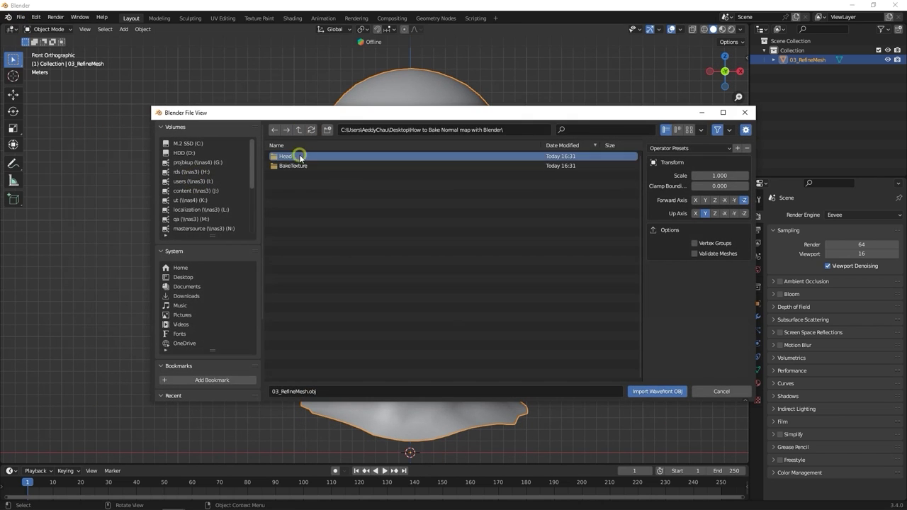
double_click(301, 155)
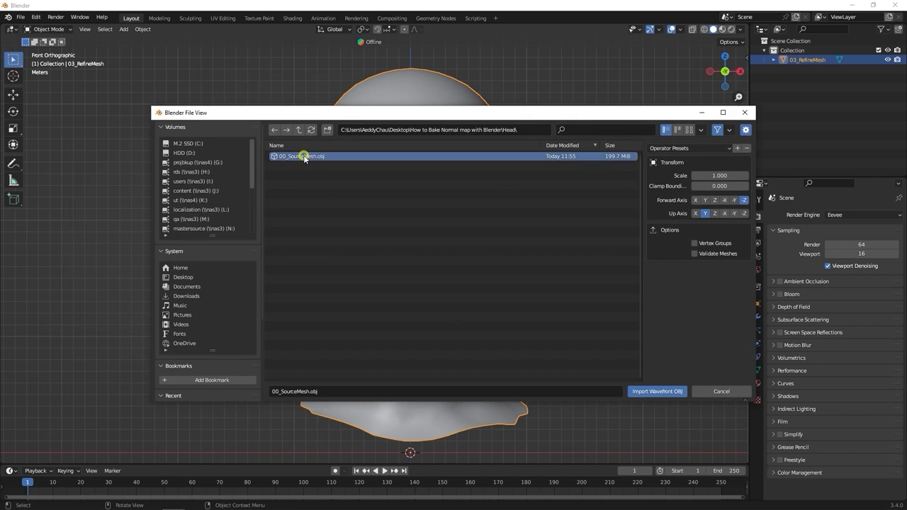
left_click(659, 393)
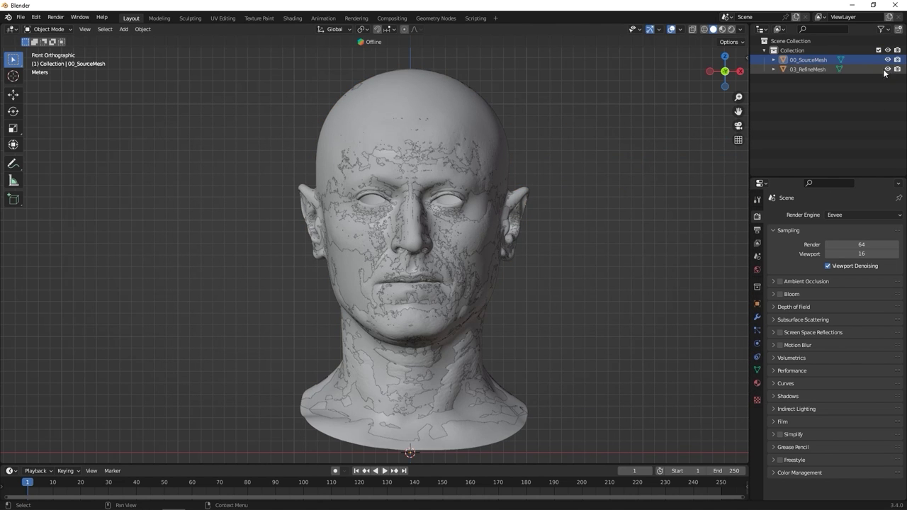
Step: Turn on the wireframe overlay and toggle 03_RefineMesh visibility to compare both heads
left_click(680, 30)
left_click(624, 187)
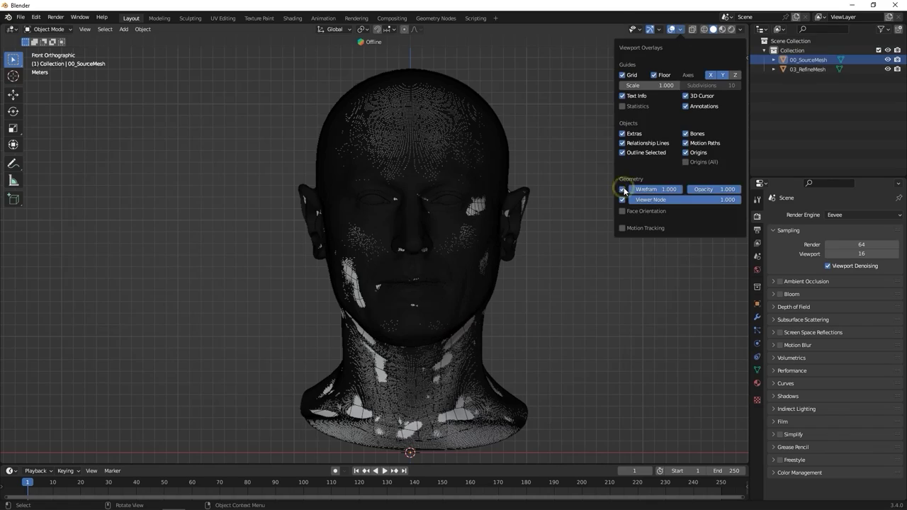
left_click(888, 69)
scroll(441, 281, "up", 6)
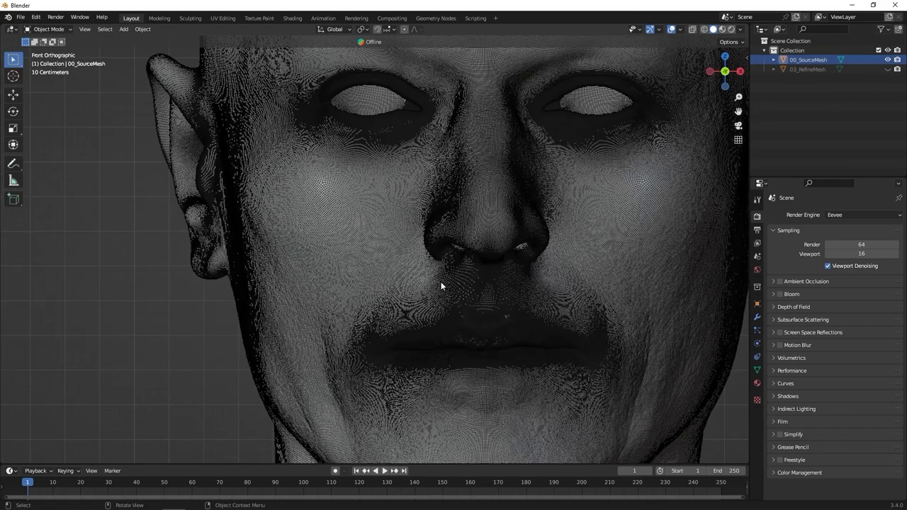
scroll(441, 281, "down", 4)
scroll(441, 281, "down", 2)
left_click(888, 69)
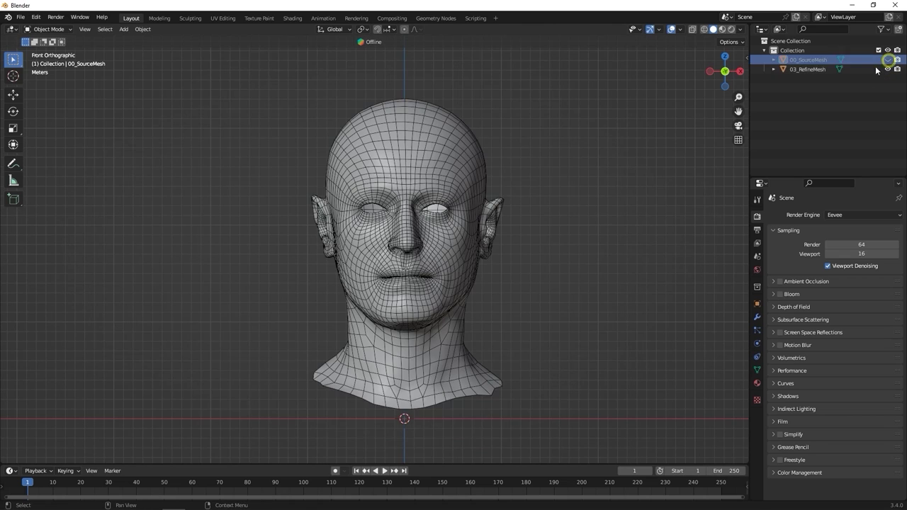
scroll(504, 233, "up", 2)
scroll(505, 234, "down", 1)
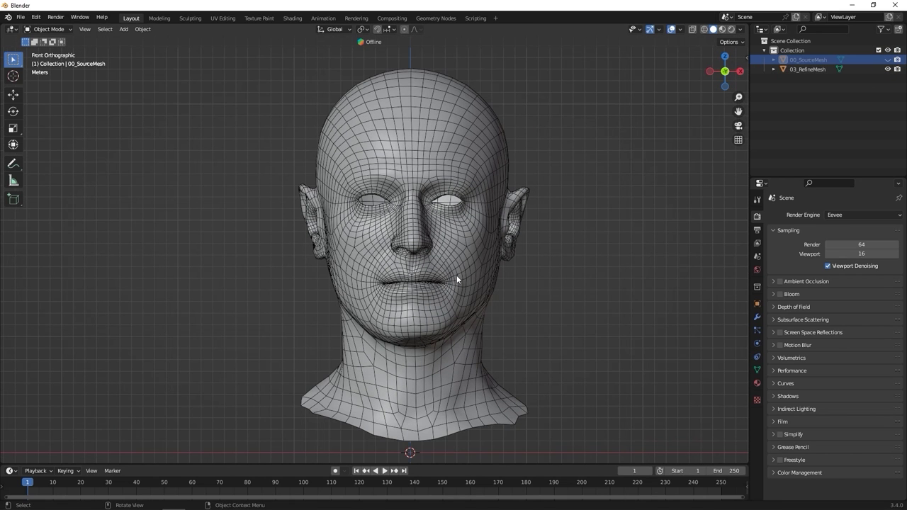
Step: Hide 00_SourceMesh, select 03_RefineMesh, and turn the wireframe overlay off
left_click(888, 60)
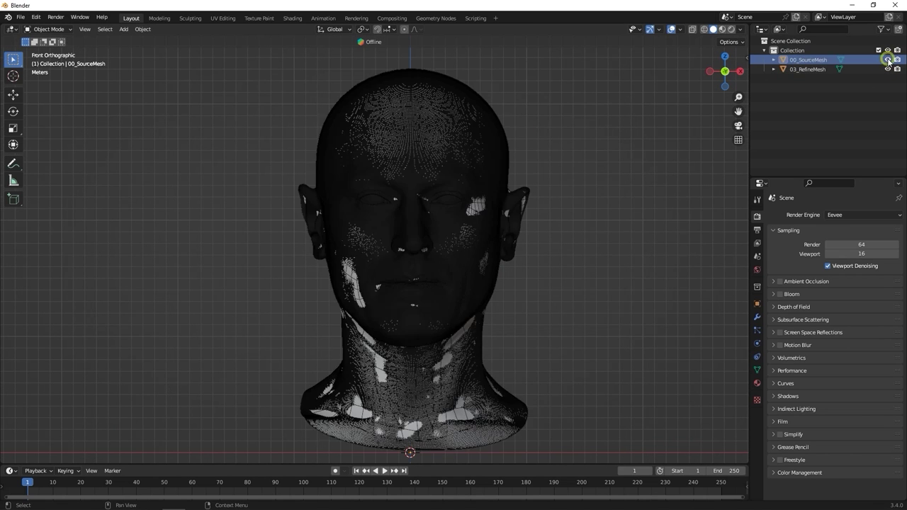
left_click(798, 72)
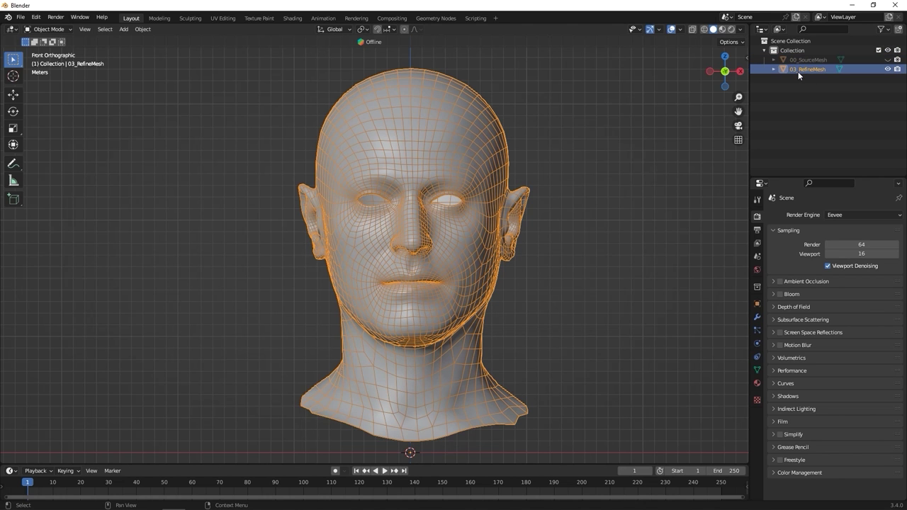
left_click(680, 29)
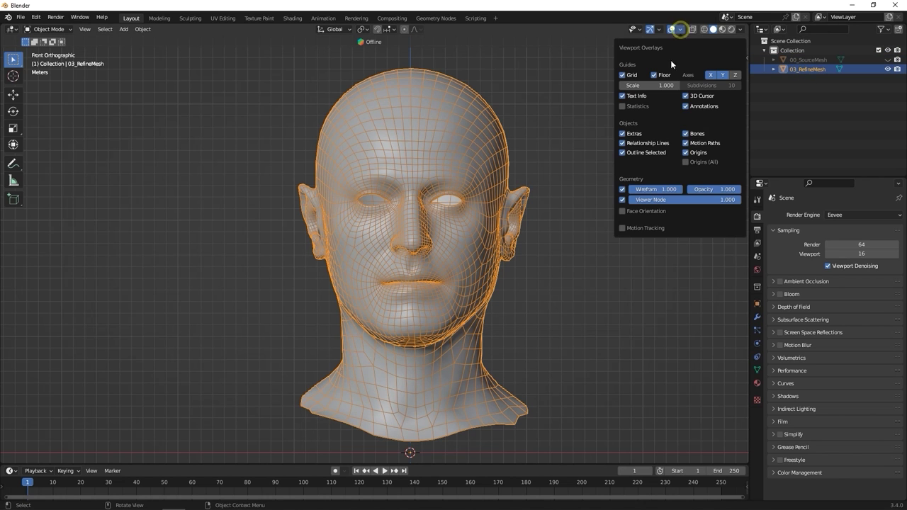
left_click(622, 190)
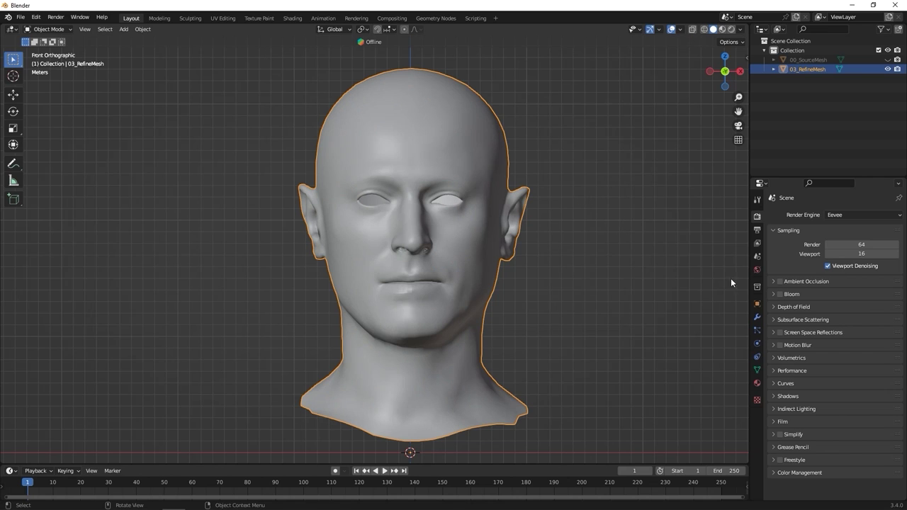
Step: Add a Multires modifier to 03_RefineMesh and subdivide it to four levels
left_click(759, 321)
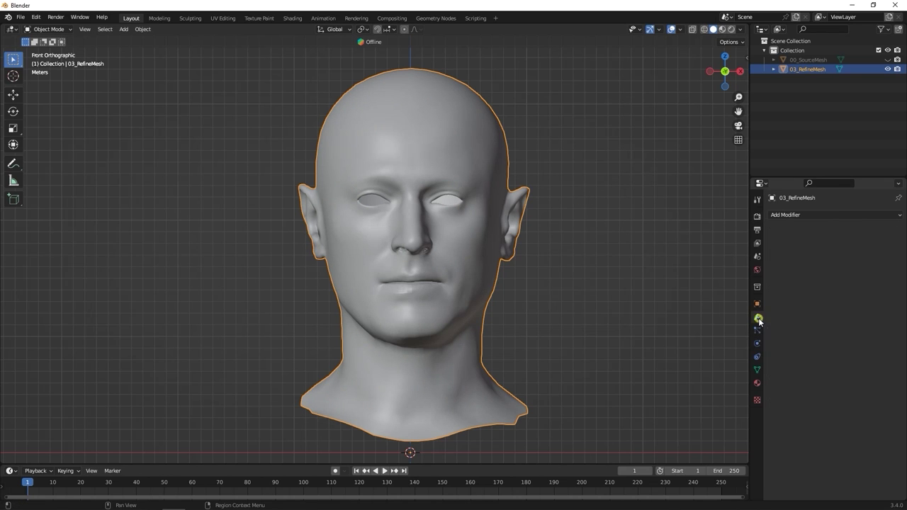
left_click(800, 214)
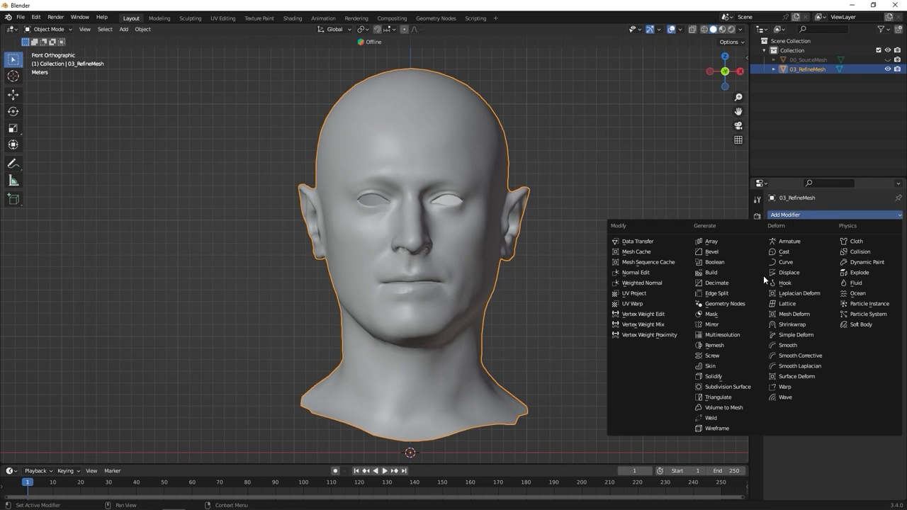
left_click(743, 336)
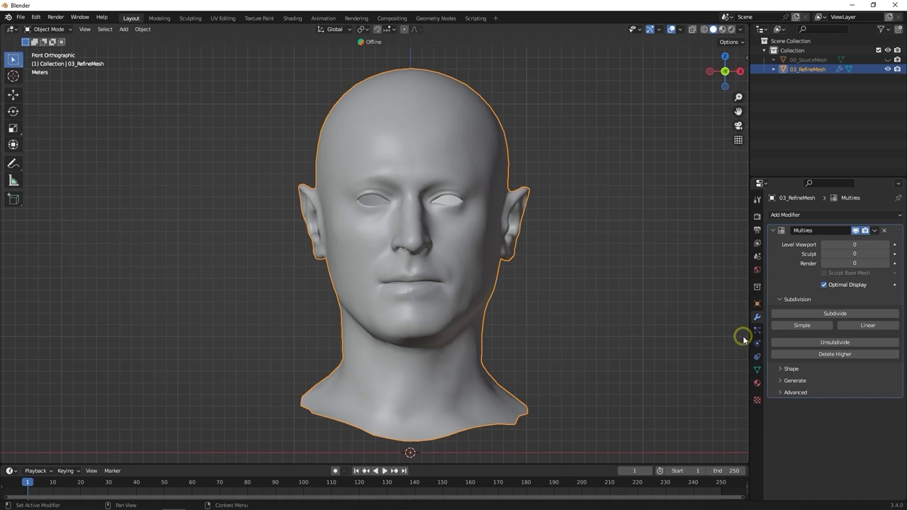
left_click(843, 314)
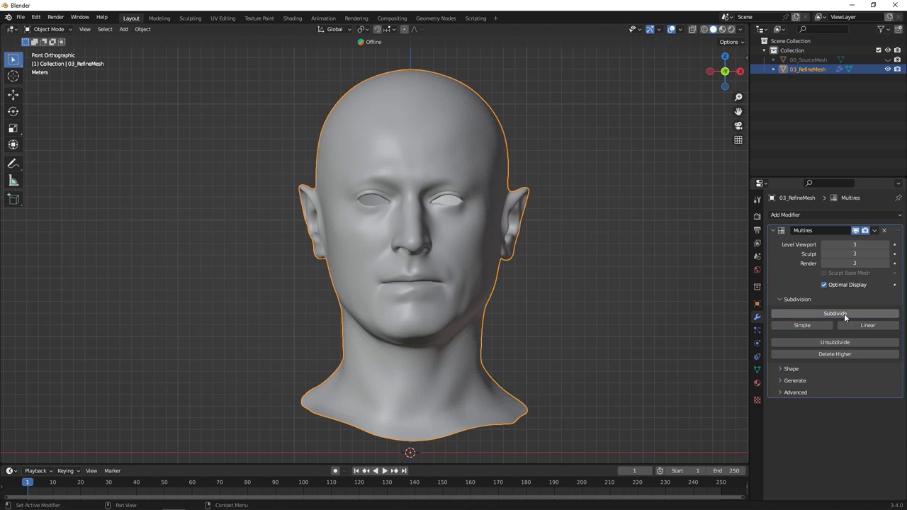
left_click(844, 313)
Step: Add a Shrinkwrap modifier with Project wrap and Negative direction, targeting 00_SourceMesh
left_click(828, 215)
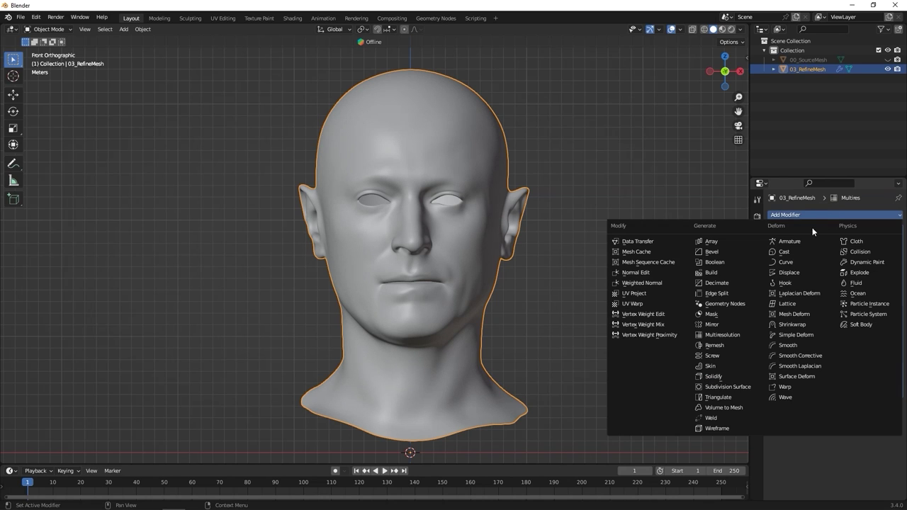
left_click(815, 326)
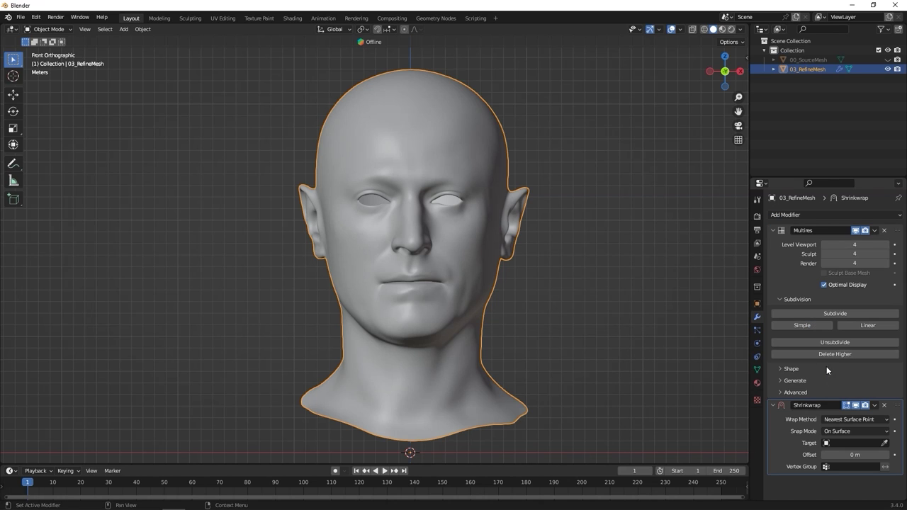
left_click(866, 421)
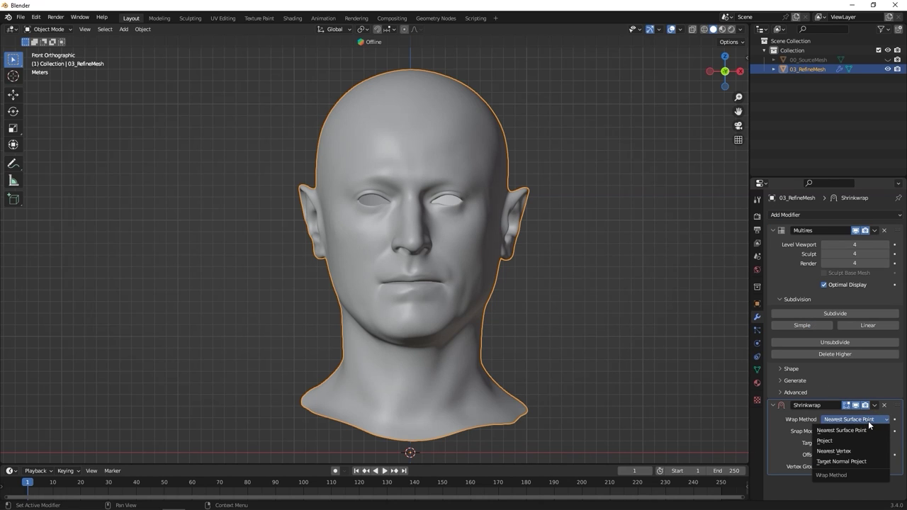
left_click(866, 441)
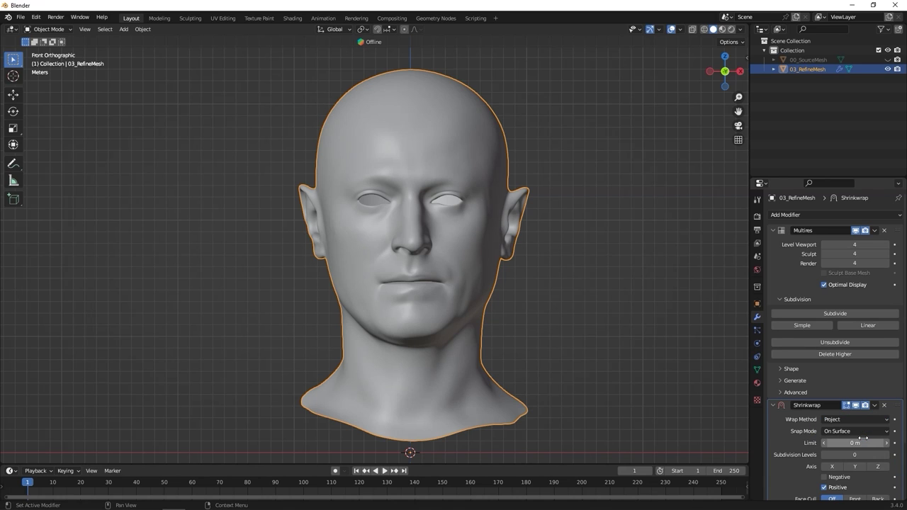
scroll(862, 440, "down", 3)
left_click(824, 411)
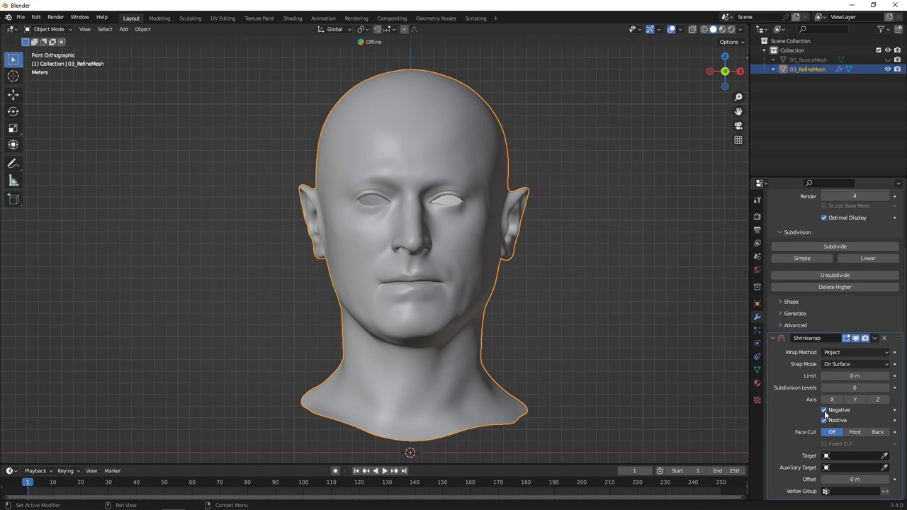
left_click(850, 458)
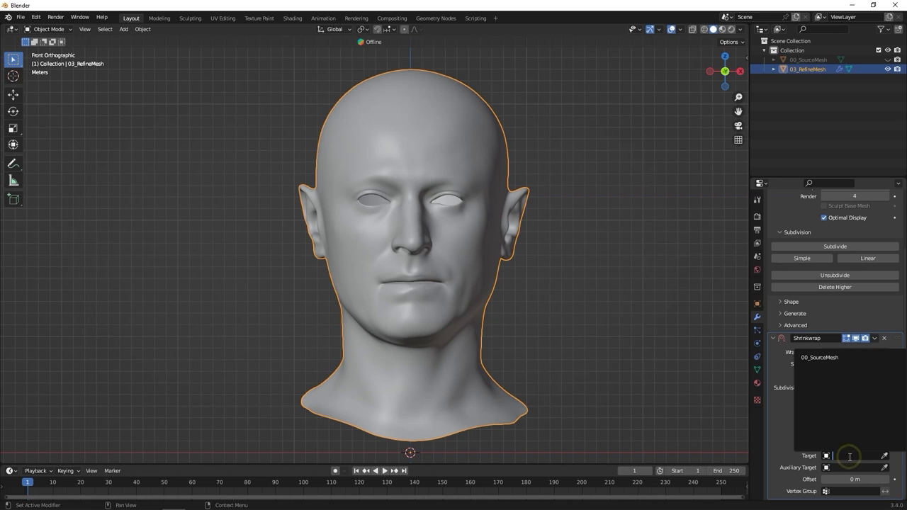
left_click(825, 359)
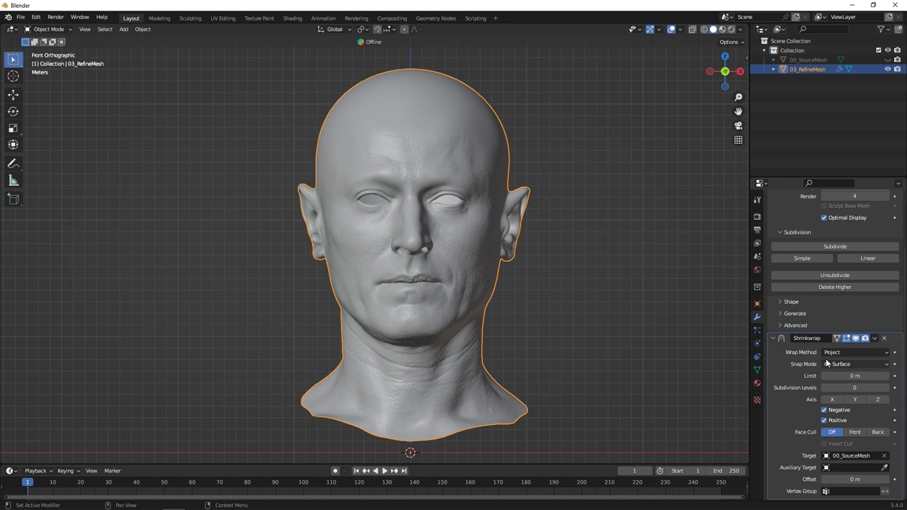
scroll(348, 227, "up", 5)
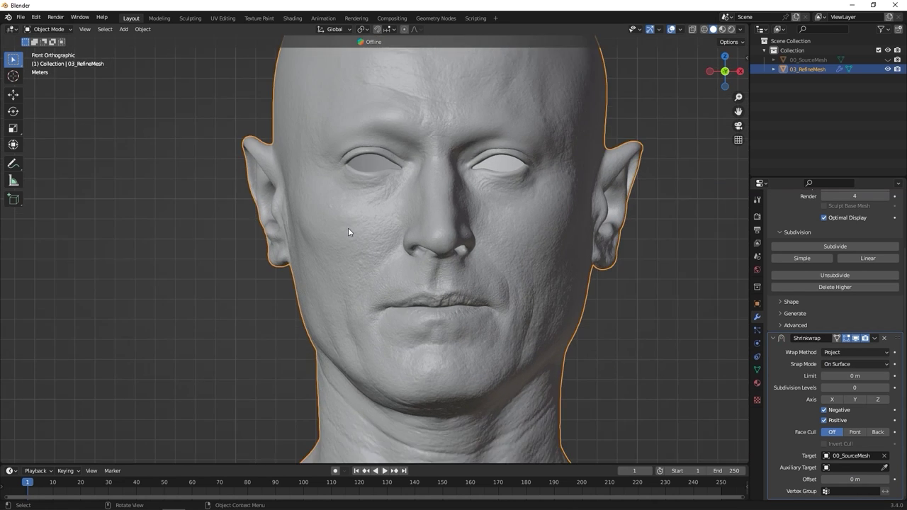
middle_click_drag(348, 227, 431, 229)
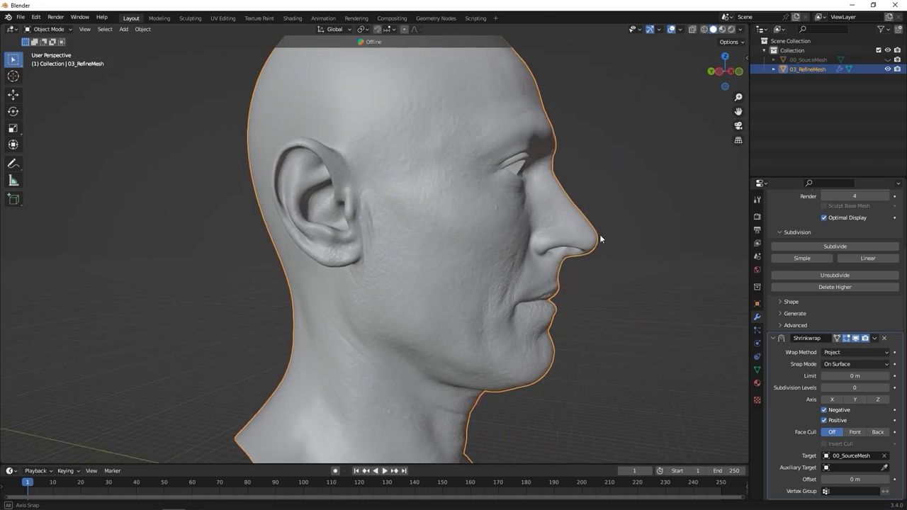
mouse_move(600, 239)
middle_mouse_down()
mouse_move(472, 239)
mouse_move(481, 362)
mouse_move(472, 188)
mouse_move(446, 210)
mouse_move(542, 215)
mouse_move(491, 213)
mouse_move(480, 160)
mouse_move(459, 333)
middle_mouse_up()
scroll(816, 270, "up", 3)
left_click(824, 245)
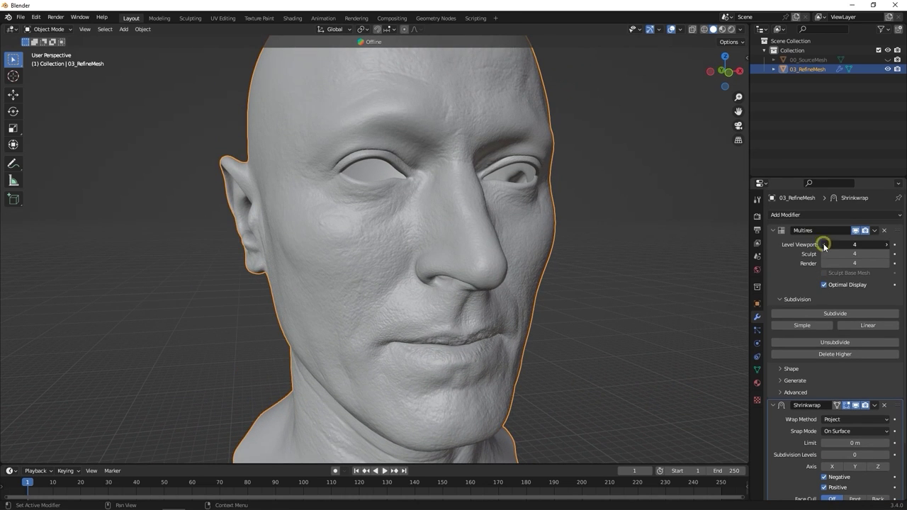
left_click(824, 245)
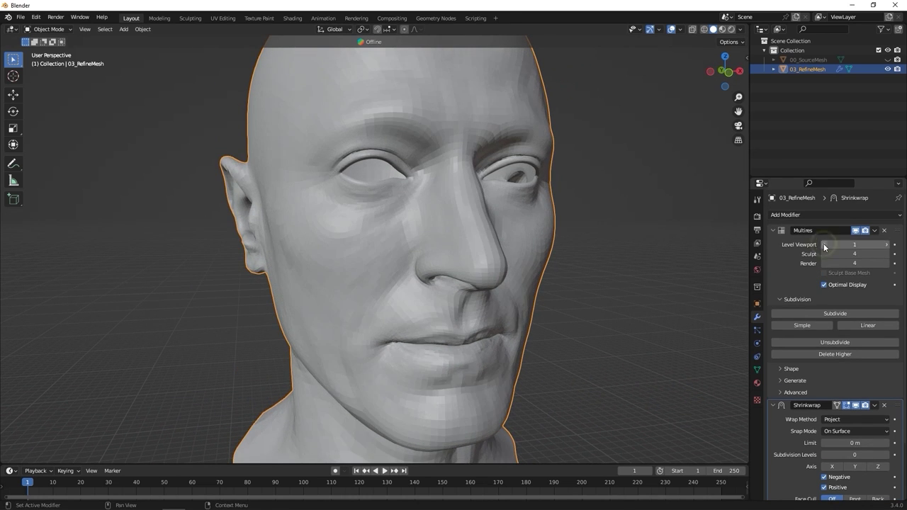
left_click(888, 245)
left_click(888, 244)
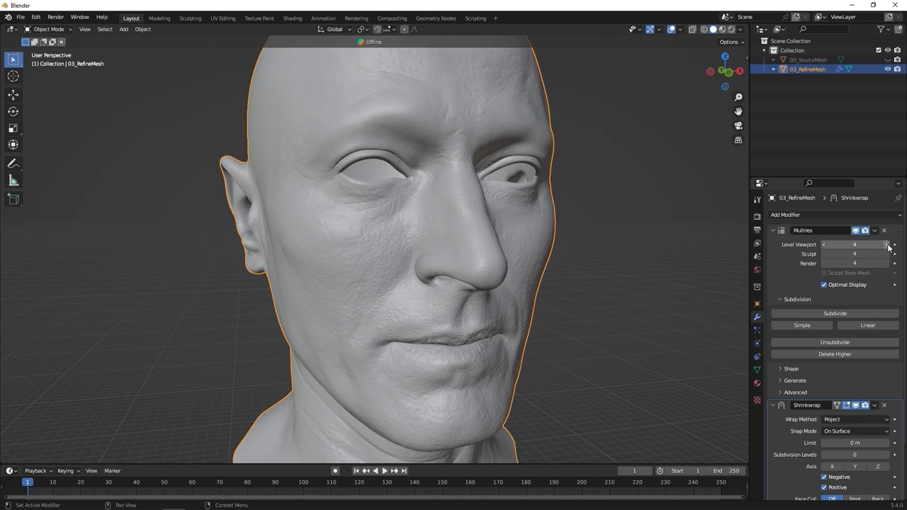
left_click(726, 72)
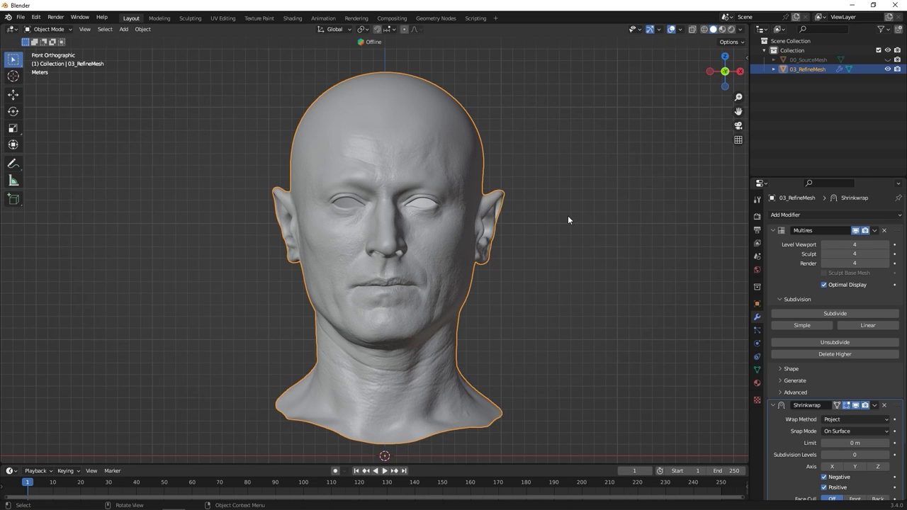
Step: Apply the Shrinkwrap on 03_RefineMesh, set Multires Level Viewport to 0, and Shade Smooth
scroll(864, 418, "down", 3)
left_click(874, 338)
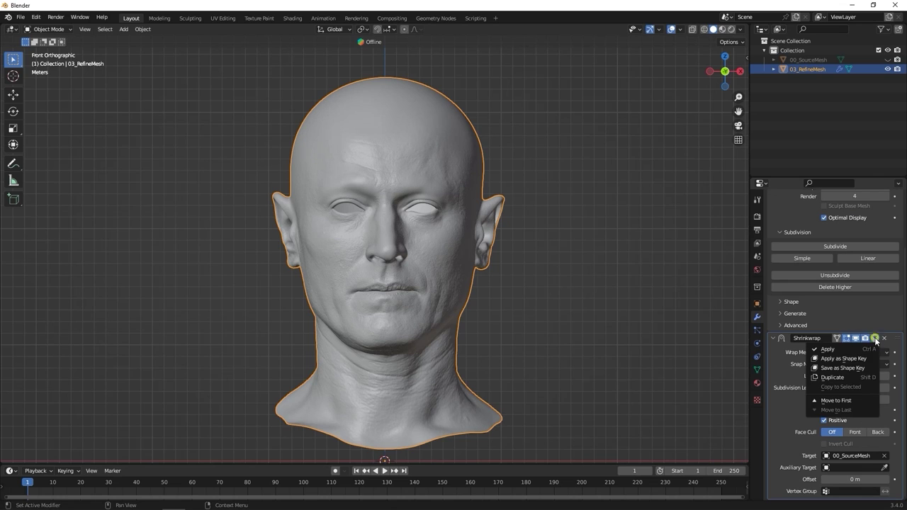
left_click(856, 348)
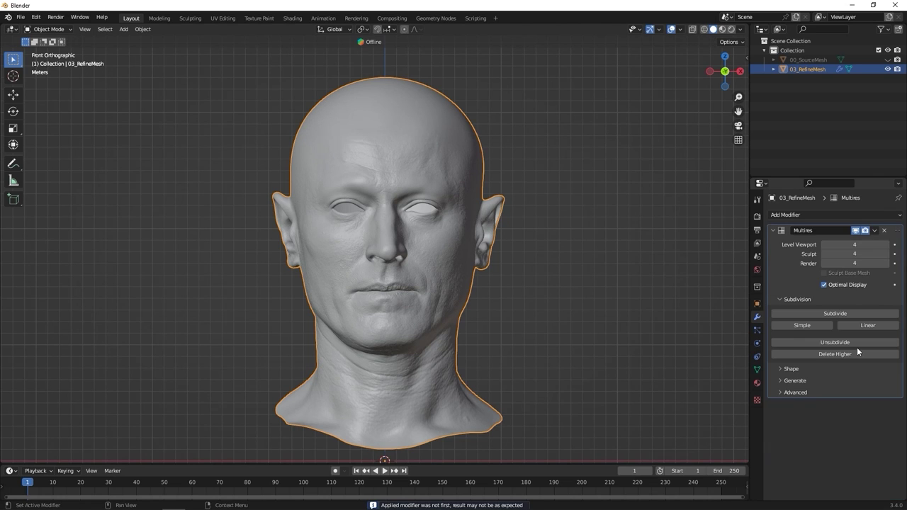
triple_click(824, 244)
left_click(825, 245)
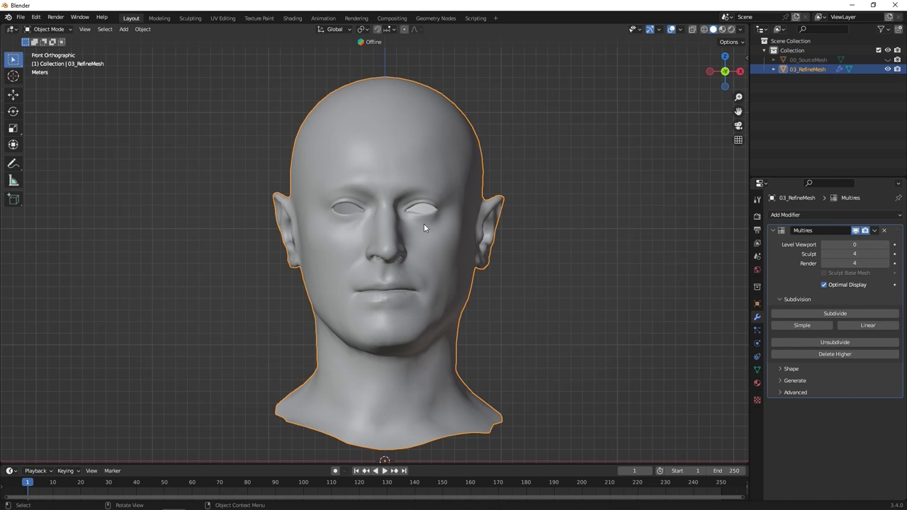
right_click(407, 160)
left_click(387, 160)
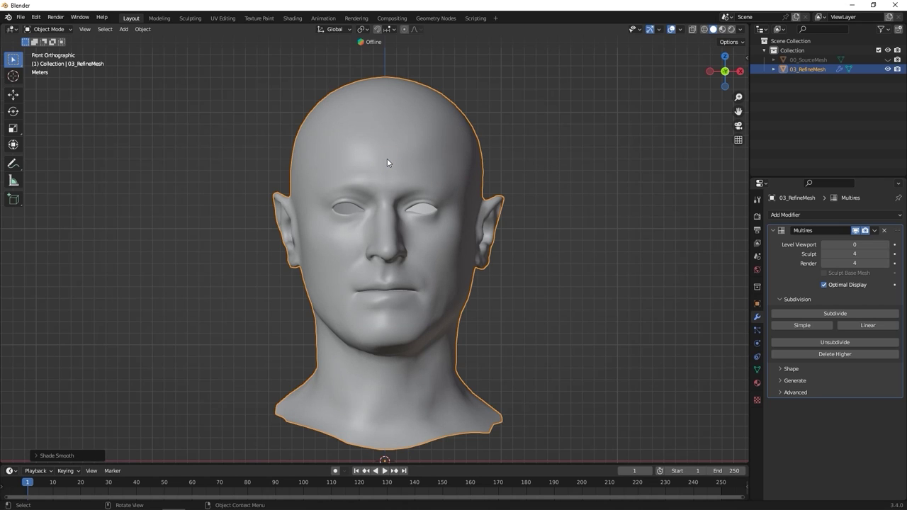
Step: Check the head's existing UV layout in UV Editing, then move to the Shading workspace
left_click(231, 16)
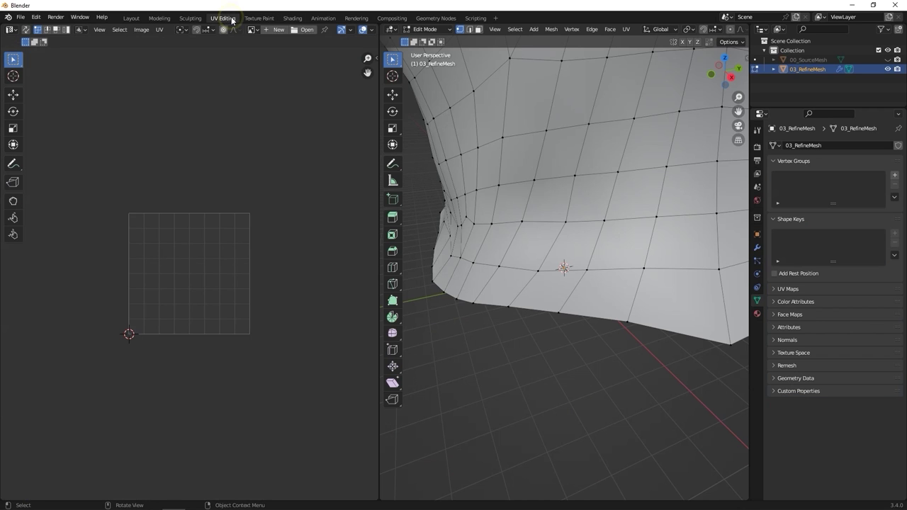
scroll(544, 141, "down", 5)
middle_click_drag(553, 177, 602, 170)
left_click(724, 70)
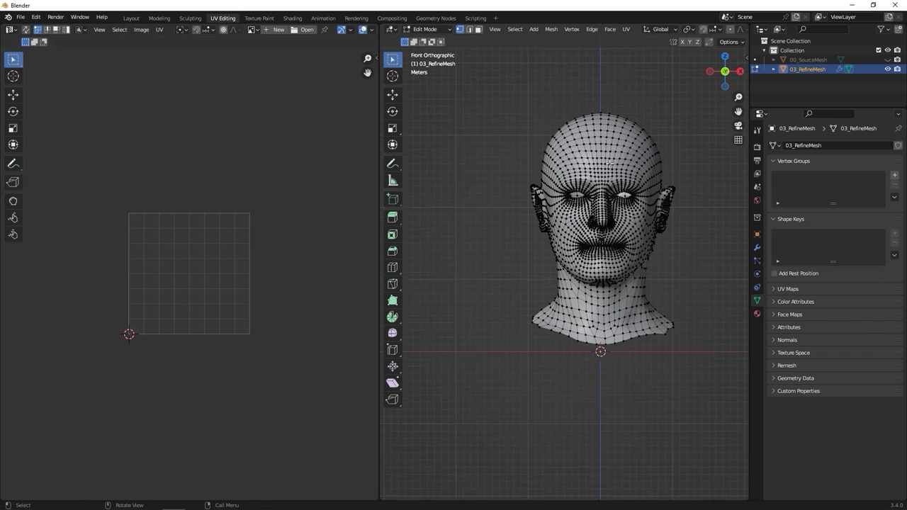
key("a")
scroll(194, 276, "up", 4)
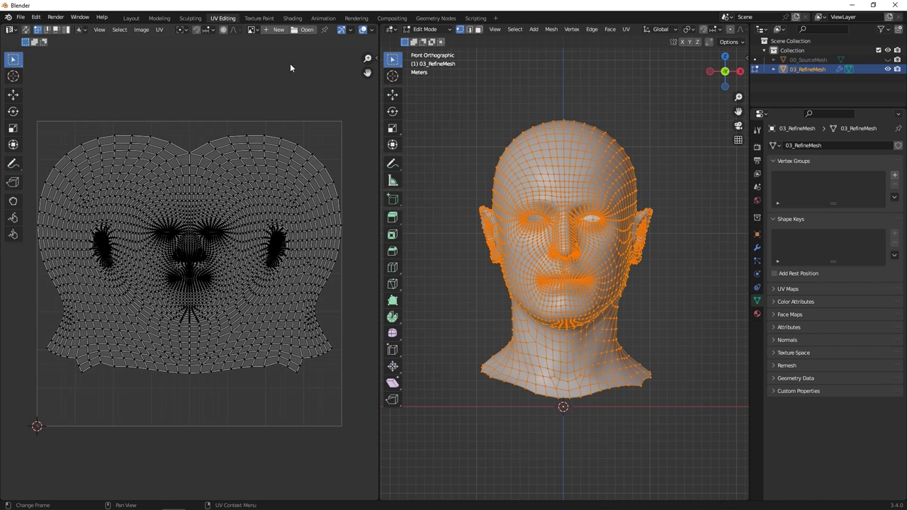
left_click(292, 18)
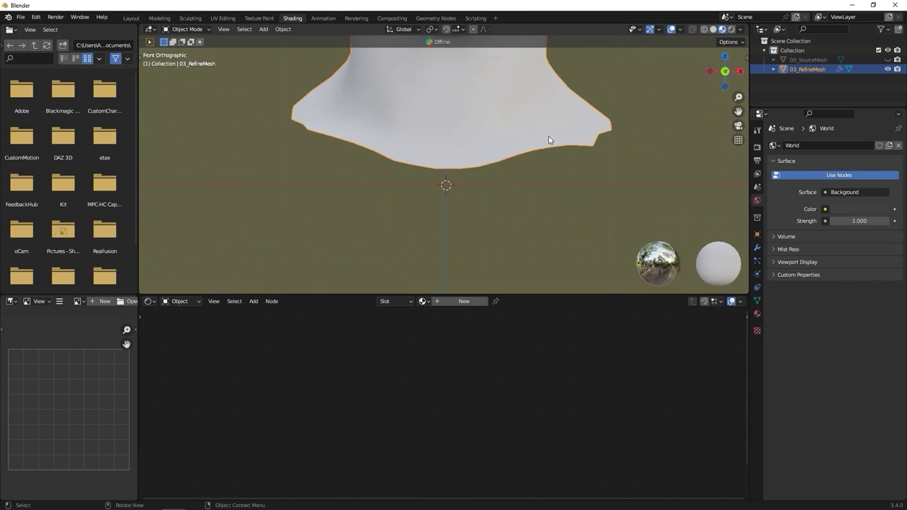
Step: Frame the head, create a new material, and add an Image Texture node left of the shader
key("KP_Decimal")
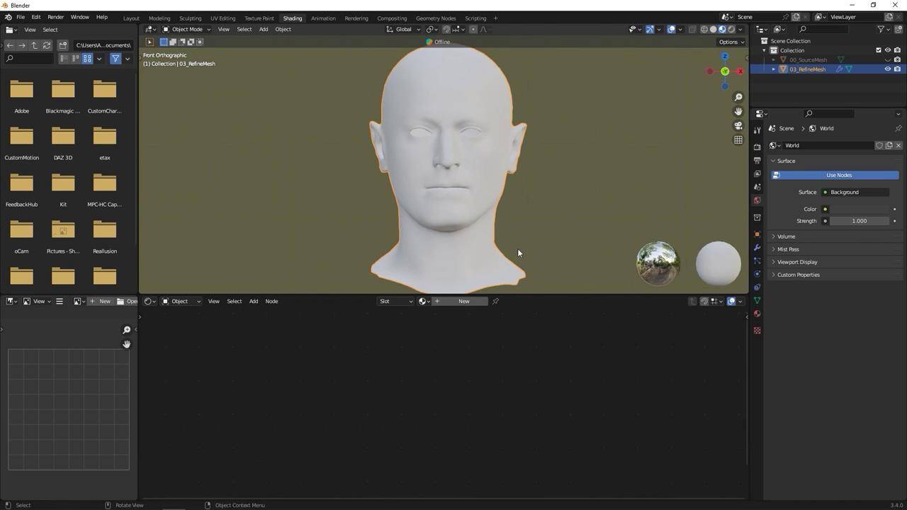
left_click(447, 301)
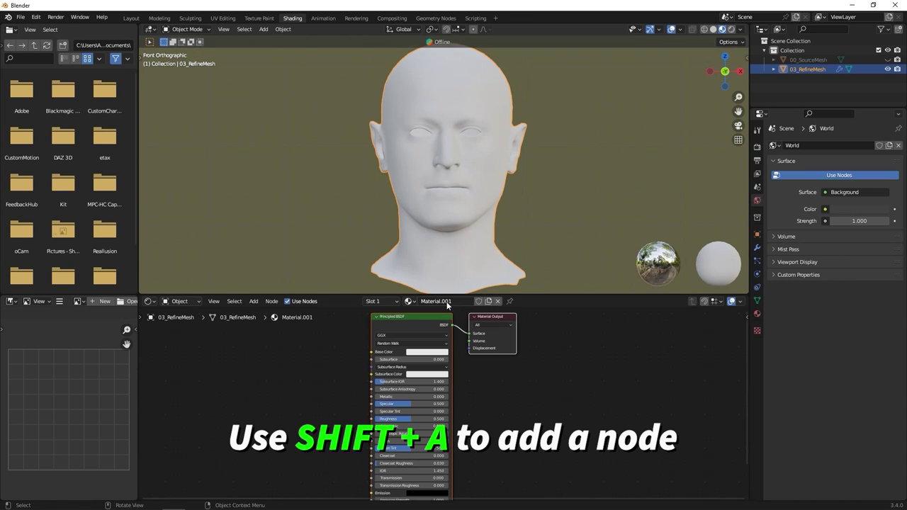
key("shift+a")
left_click(287, 364)
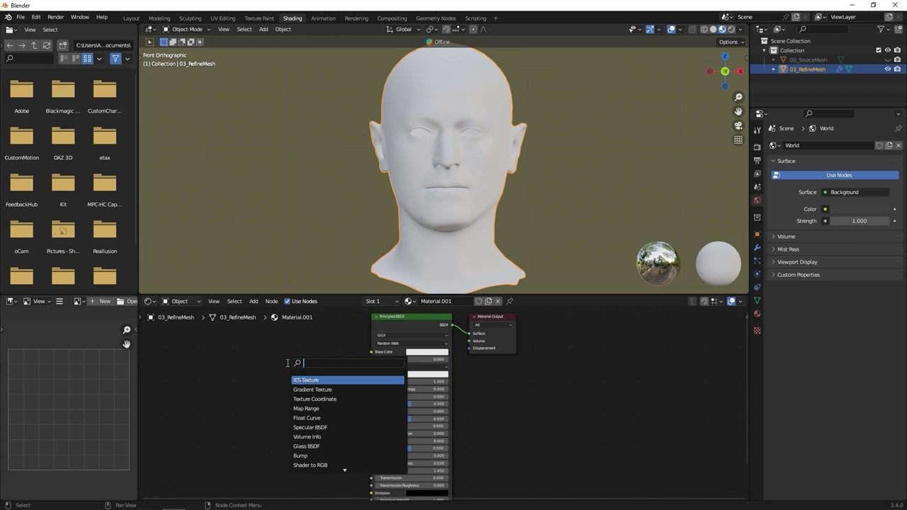
type("uima")
key("BackSpace")
key("BackSpace")
key("BackSpace")
type("ima")
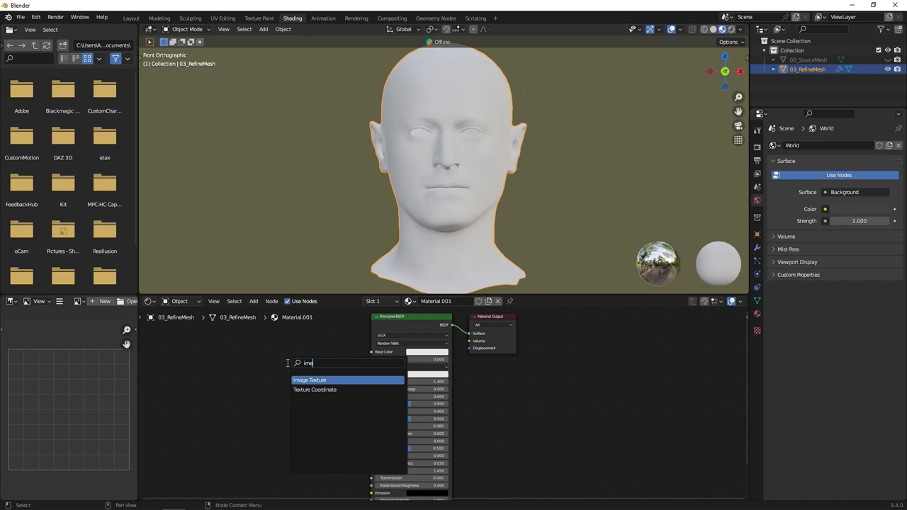
type("ge")
left_click(303, 379)
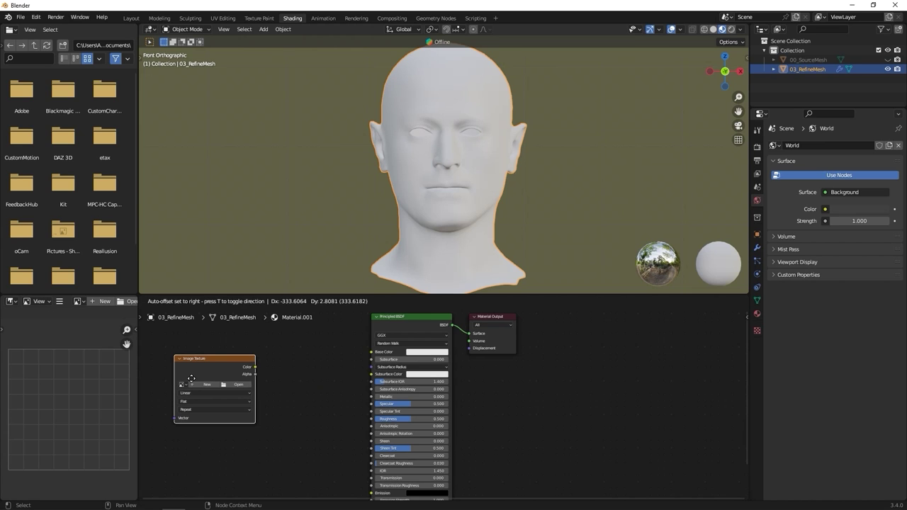
left_click(192, 379)
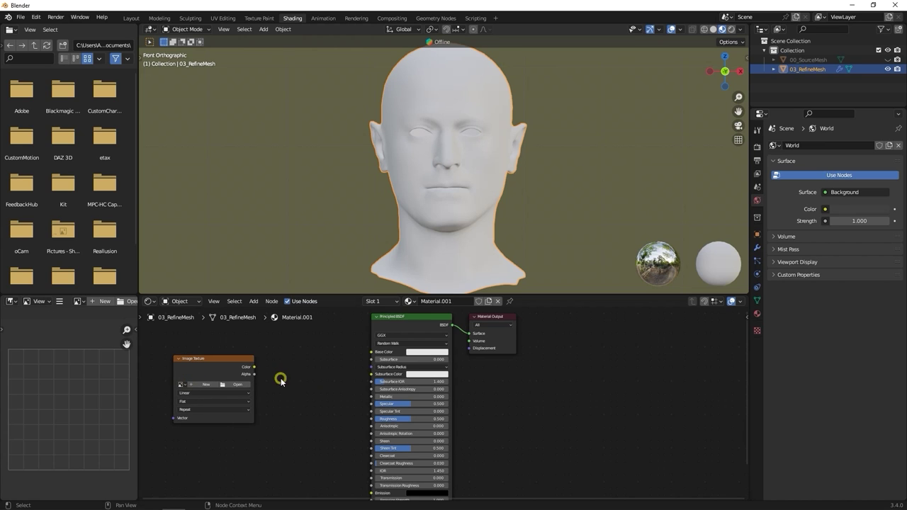
Step: Add a Normal Map node beside the Principled BSDF
key("shift+a")
left_click(282, 378)
type("Norm")
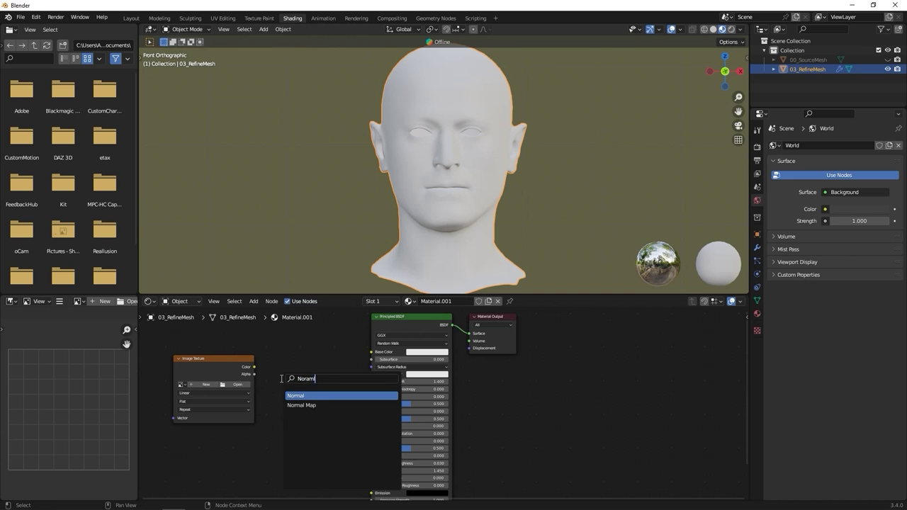
type("a")
left_click(334, 404)
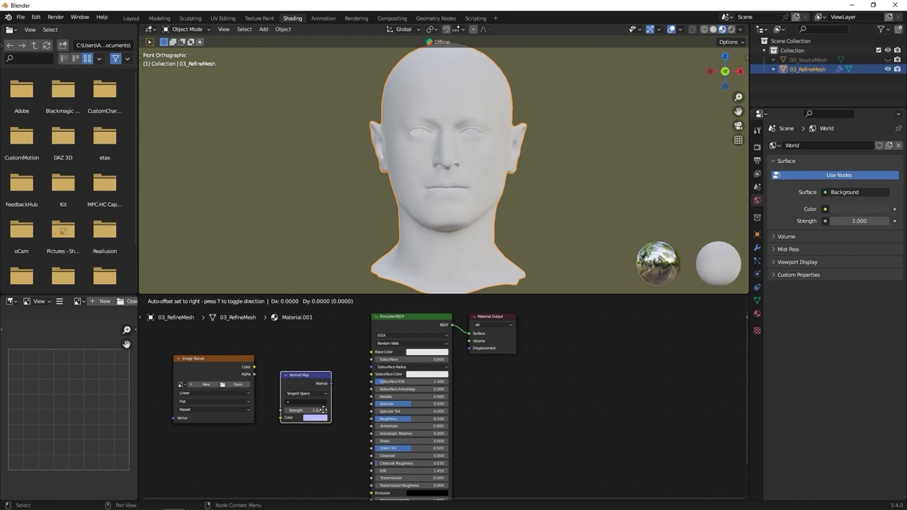
left_click(312, 393)
Step: Create a new 4096 × 4096 image named Normal without alpha on the Image Texture node
scroll(175, 372, "up", 2)
middle_click_drag(175, 371, 493, 380)
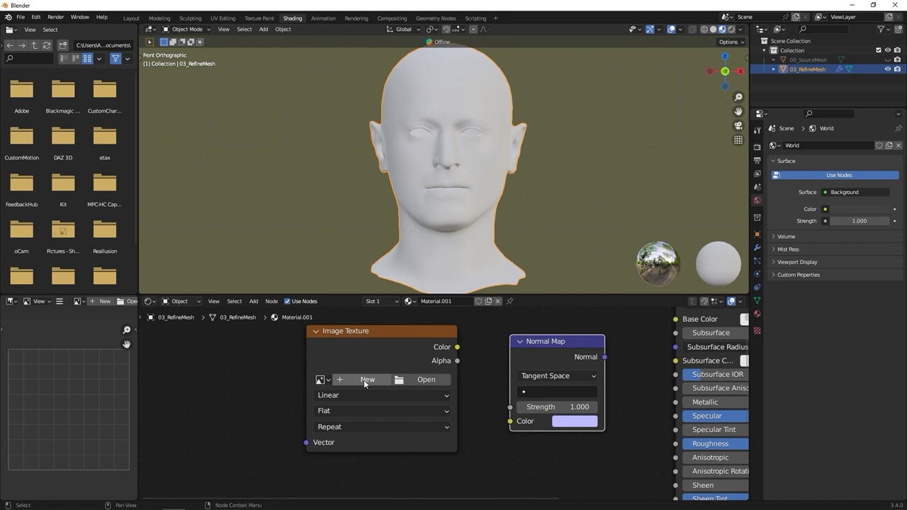
left_click(363, 379)
left_click(379, 398)
type("Normal")
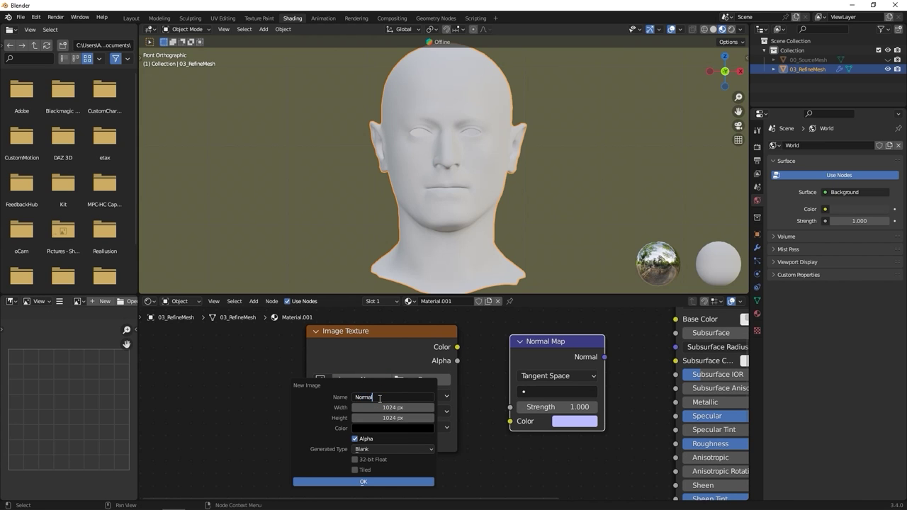
left_click(385, 407)
type("4096")
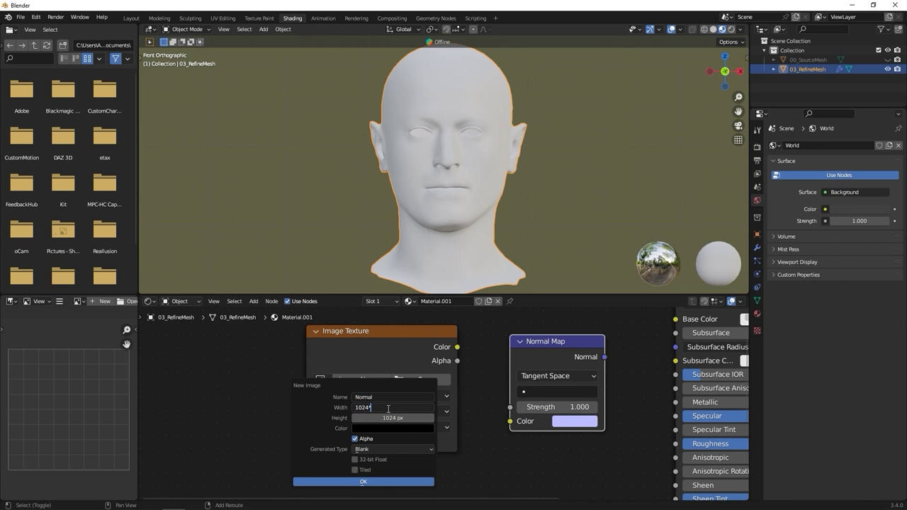
key("Return")
left_click(396, 418)
type("4096")
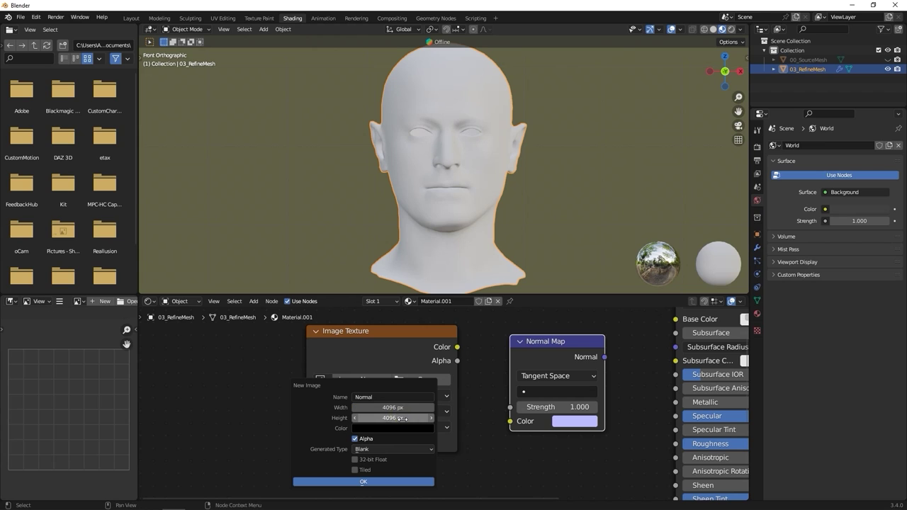
key("Return")
left_click(356, 440)
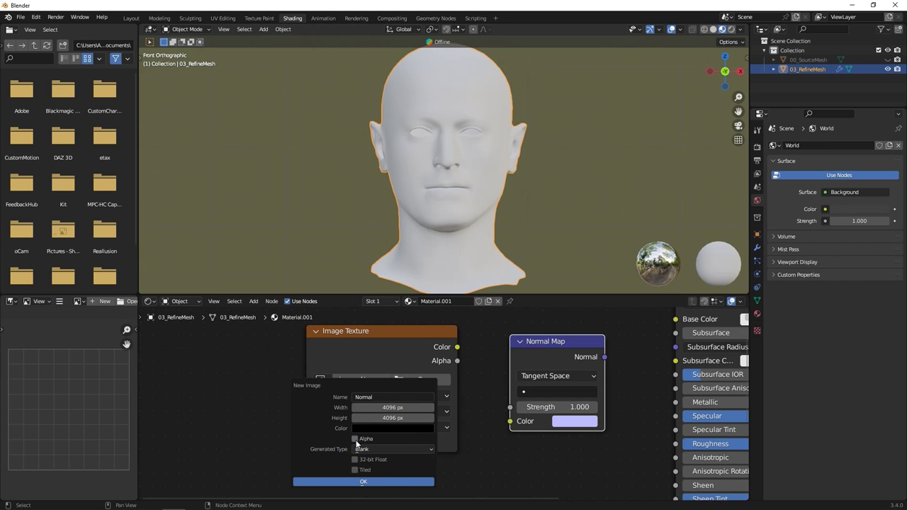
left_click(384, 482)
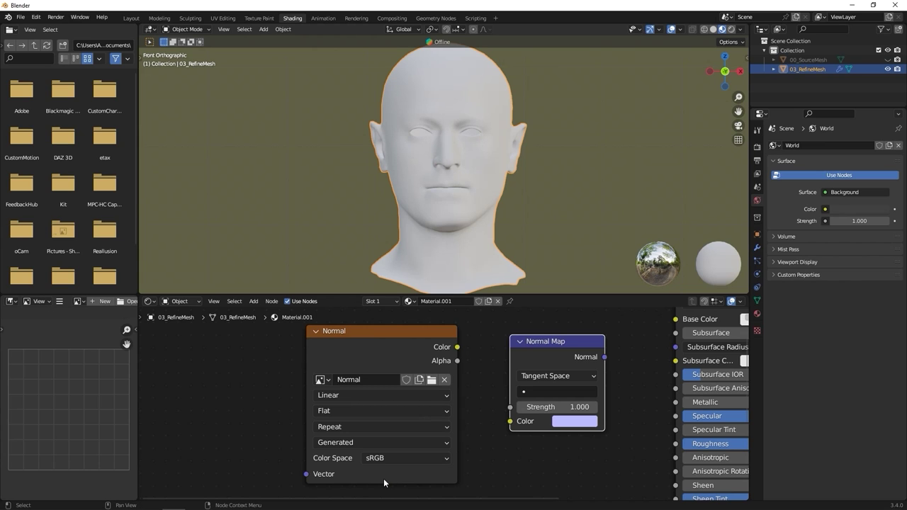
Step: Set the Normal image to Non-Color, keep its node selected as bake target, and choose the render engine
left_click(397, 458)
left_click(404, 375)
left_click(396, 337)
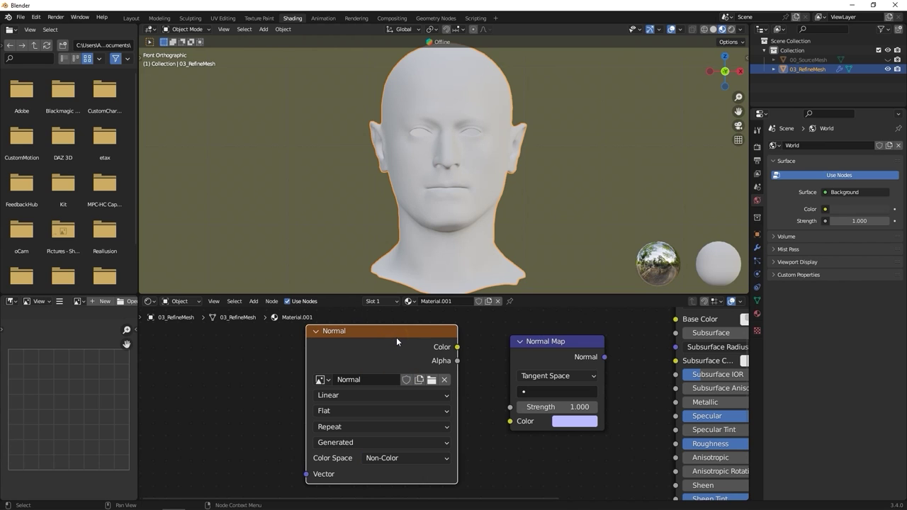
left_click(758, 146)
left_click(833, 145)
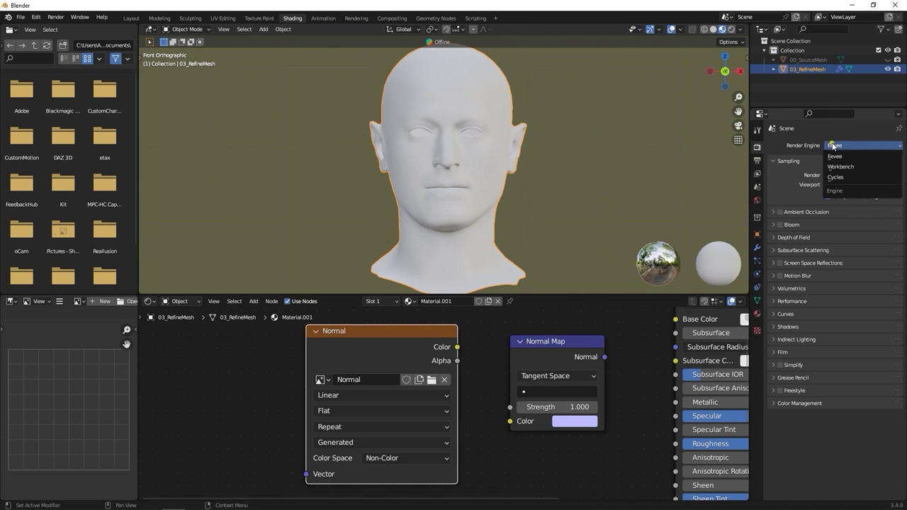
Step: Switch Blender to Cycles and bake Normals from Multires with Bake from Multires ticked
left_click(844, 177)
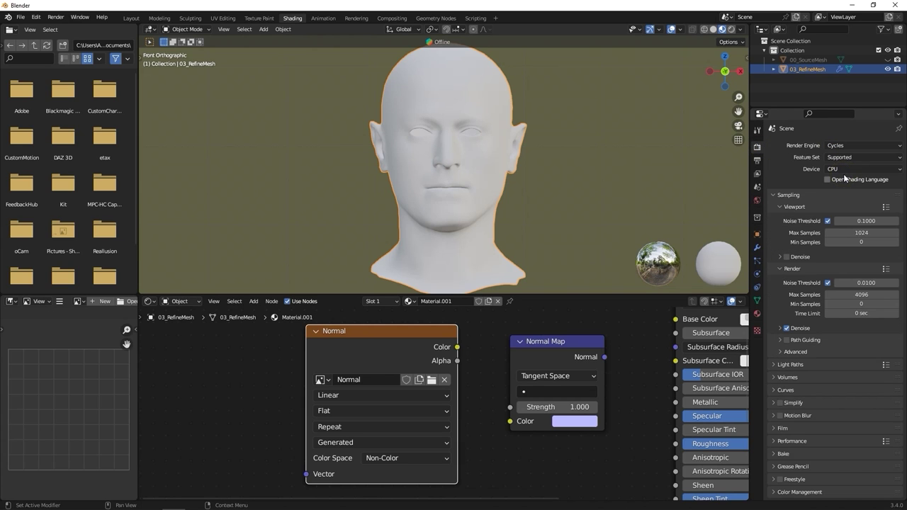
left_click(772, 196)
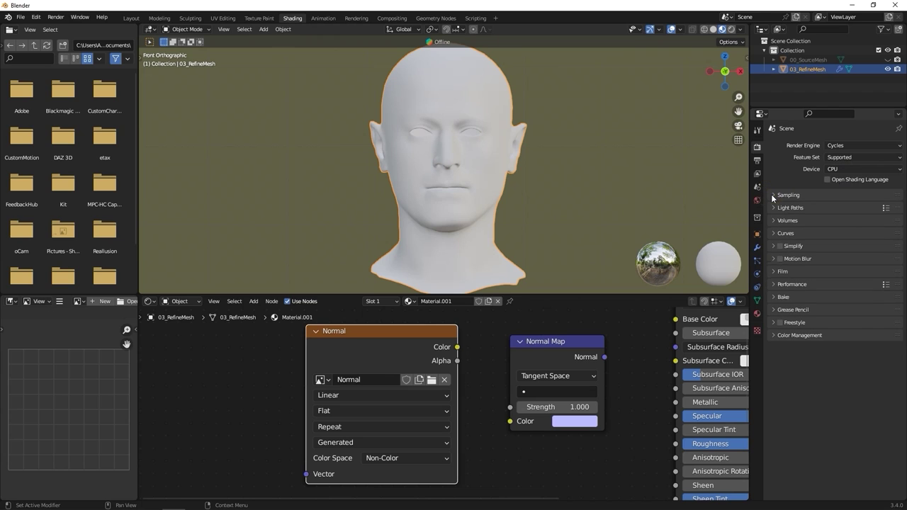
left_click(774, 297)
scroll(774, 297, "down", 3)
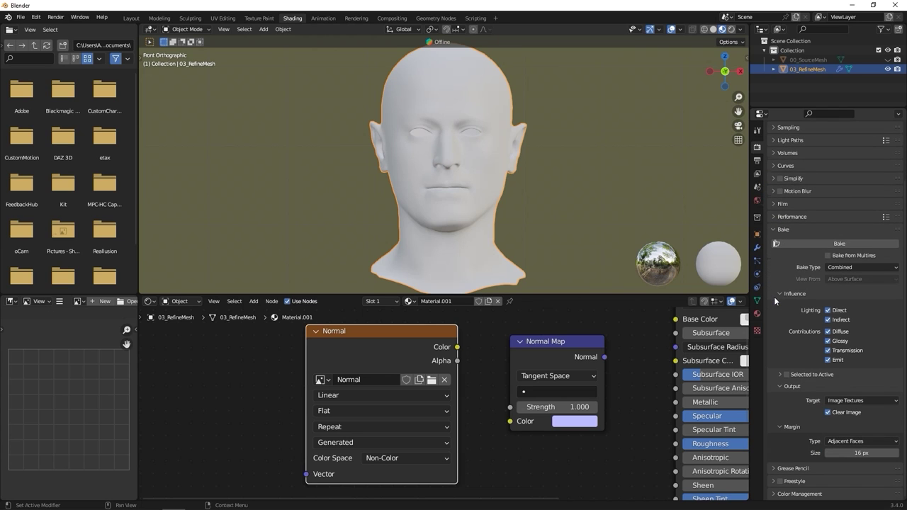
left_click(836, 256)
scroll(833, 259, "up", 3)
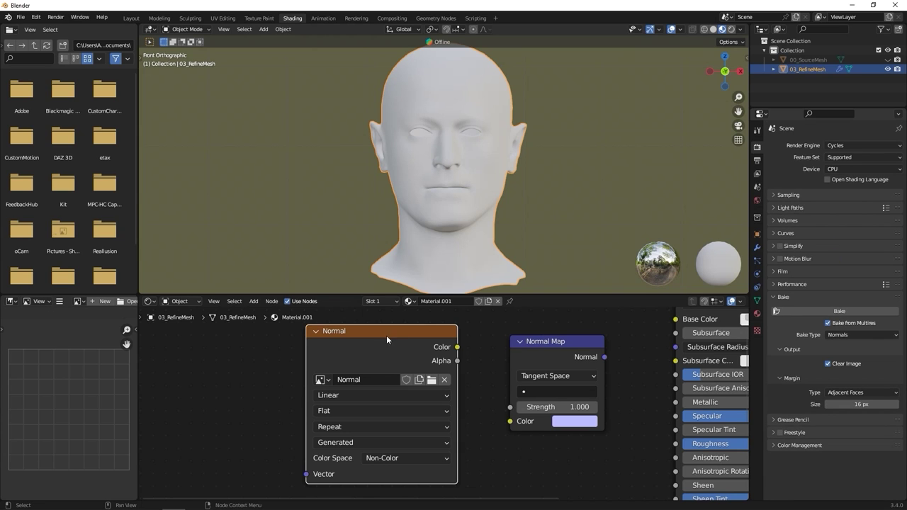
left_click(812, 312)
Step: Show the baked Normal image in a maximized image viewer and inspect the eyes area
left_click(78, 301)
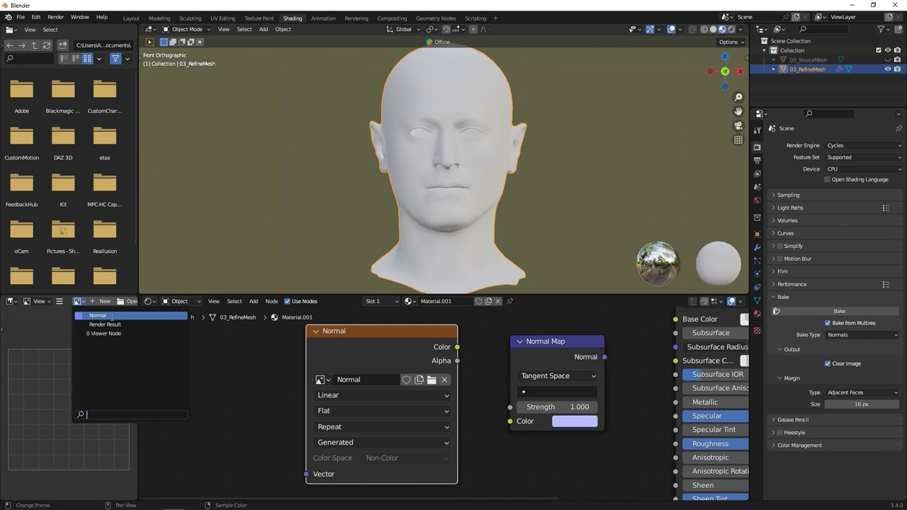
left_click(111, 316)
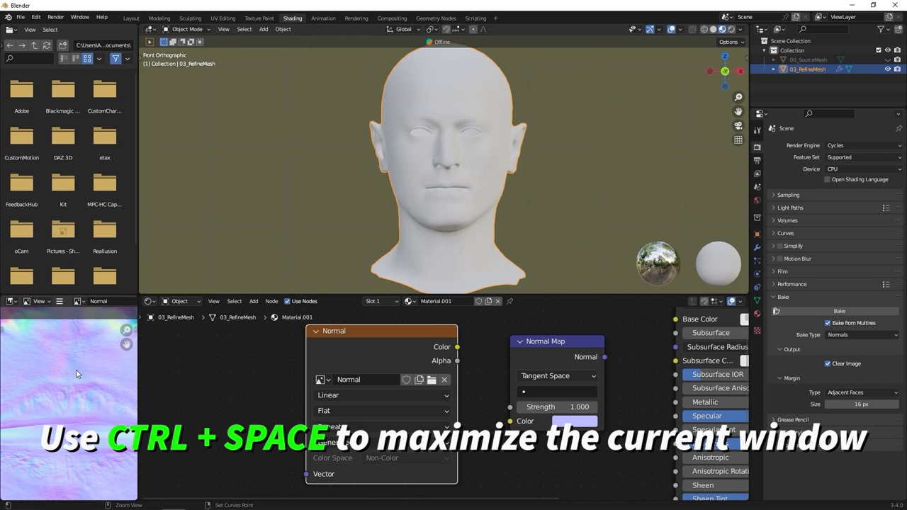
key("ctrl+space")
key("Home")
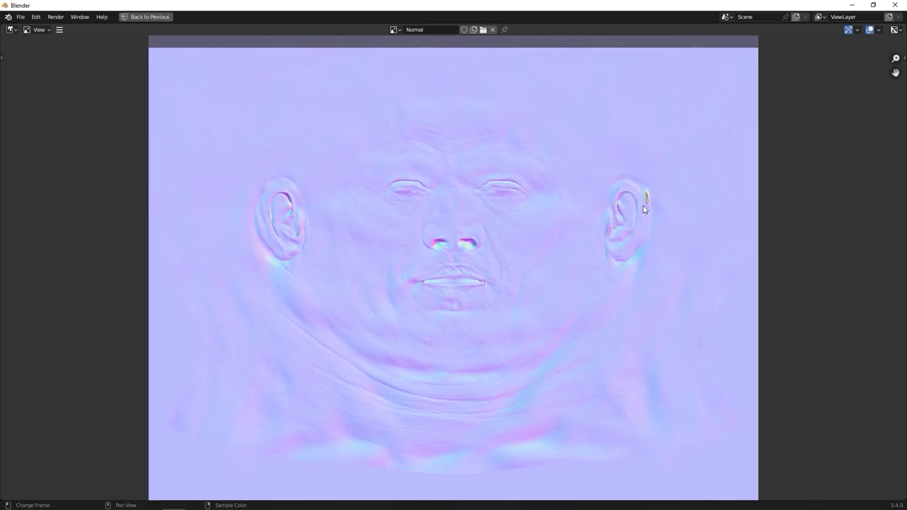
scroll(284, 170, "up", 1)
scroll(405, 251, "up", 4)
scroll(735, 134, "up", 1)
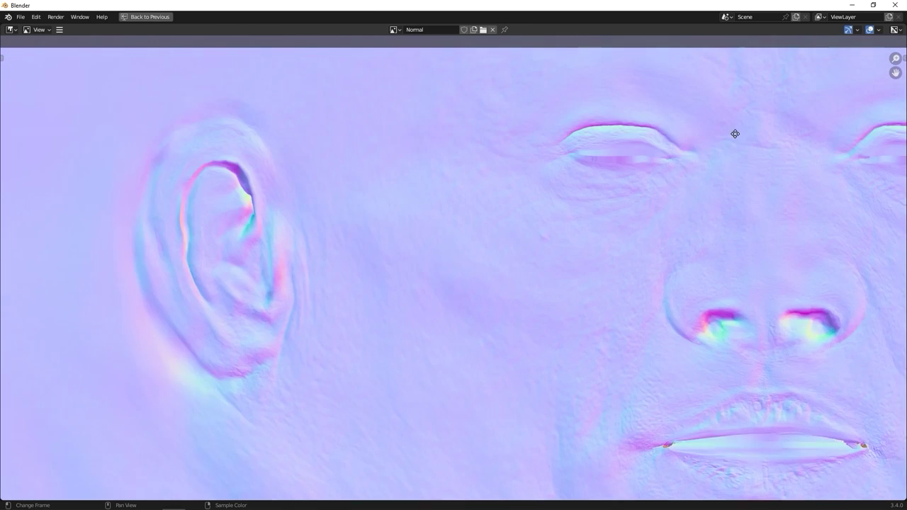
middle_click_drag(735, 133, 419, 296)
scroll(418, 283, "down", 4)
scroll(422, 255, "down", 2)
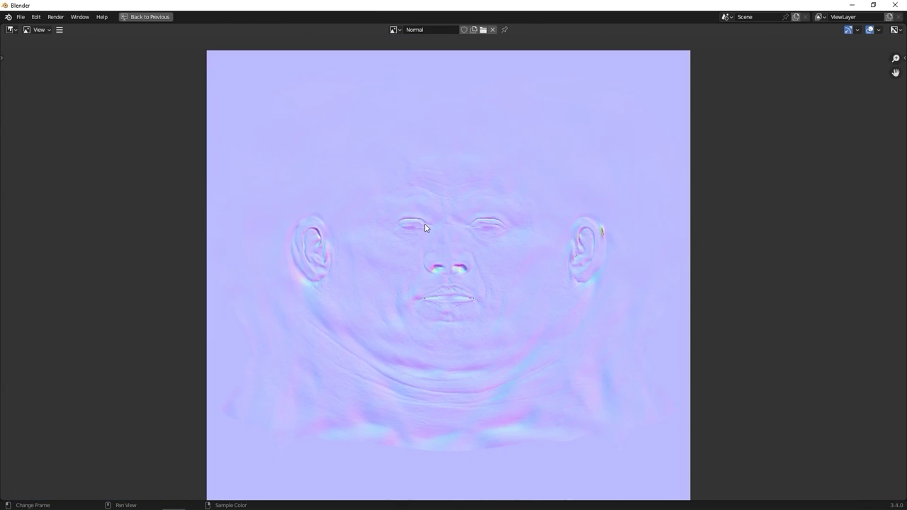
Step: Save the image as Normal.png in Desktop > How to Bake Normal map with Blender
left_click(59, 29)
mouse_move(98, 50)
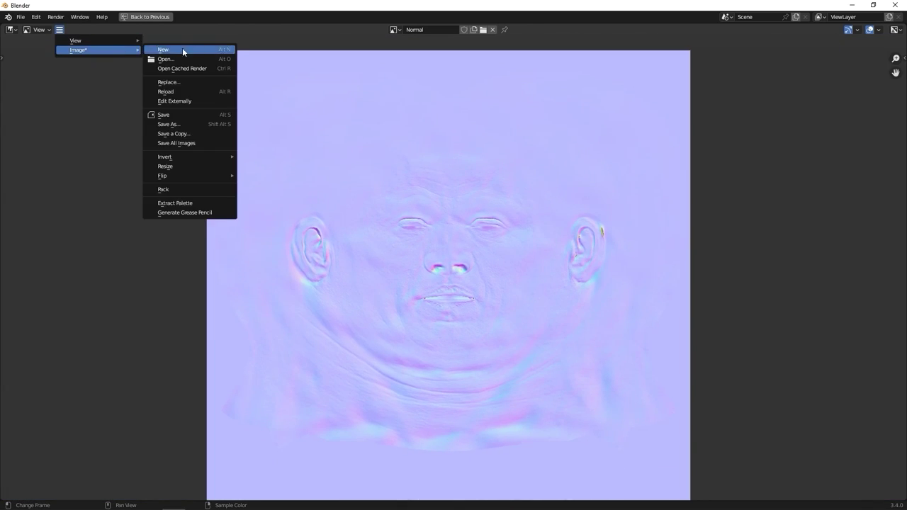
left_click(205, 124)
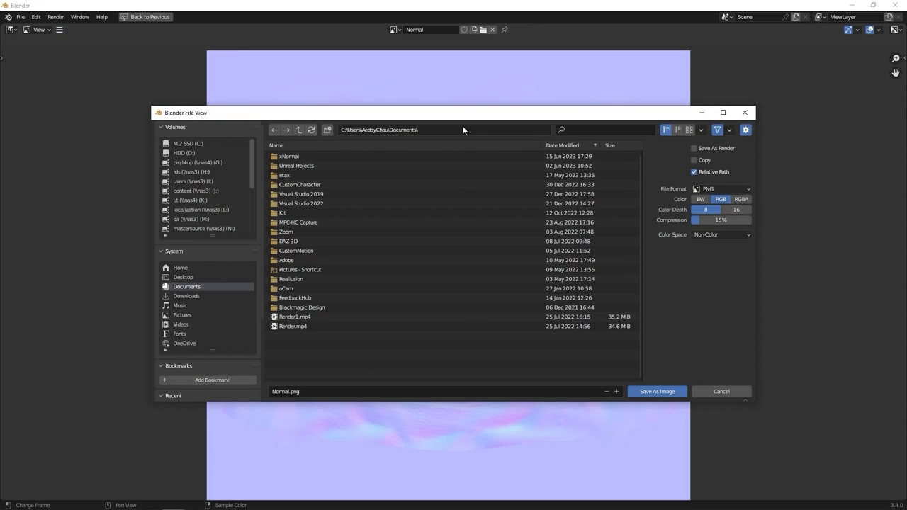
left_click(213, 277)
double_click(348, 156)
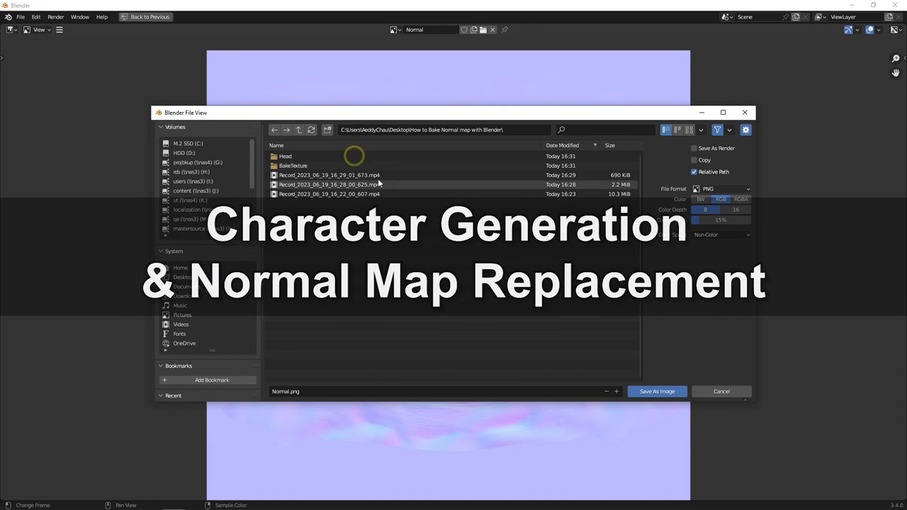
left_click(665, 391)
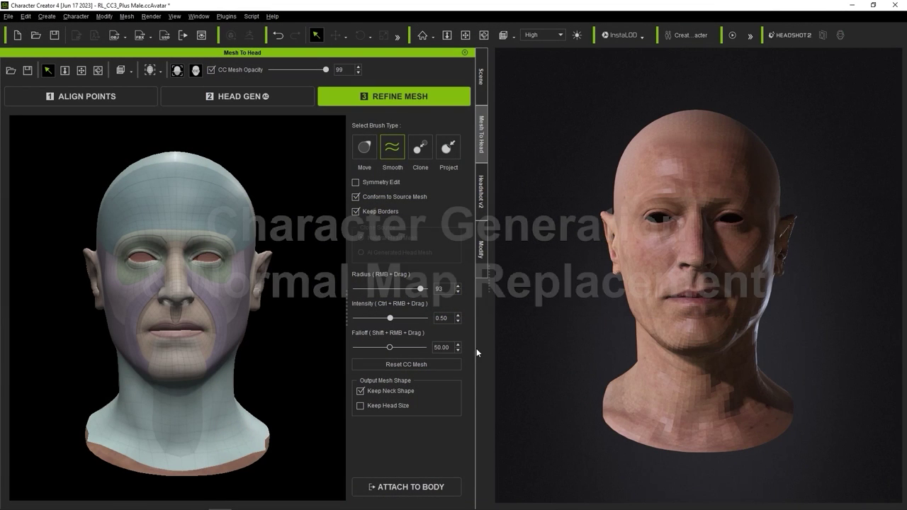
Step: Attach the refined head to a body, with Normal set to From Source Mesh, and generate
left_click(433, 488)
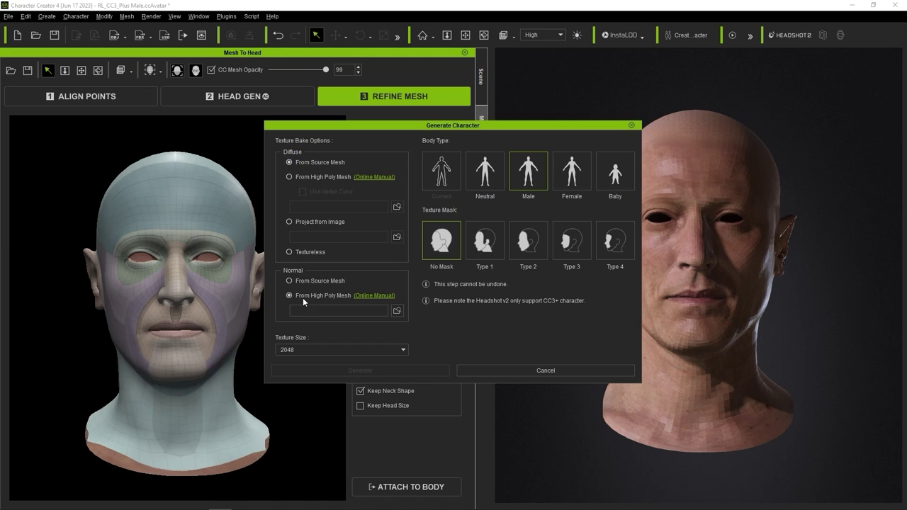
left_click(289, 282)
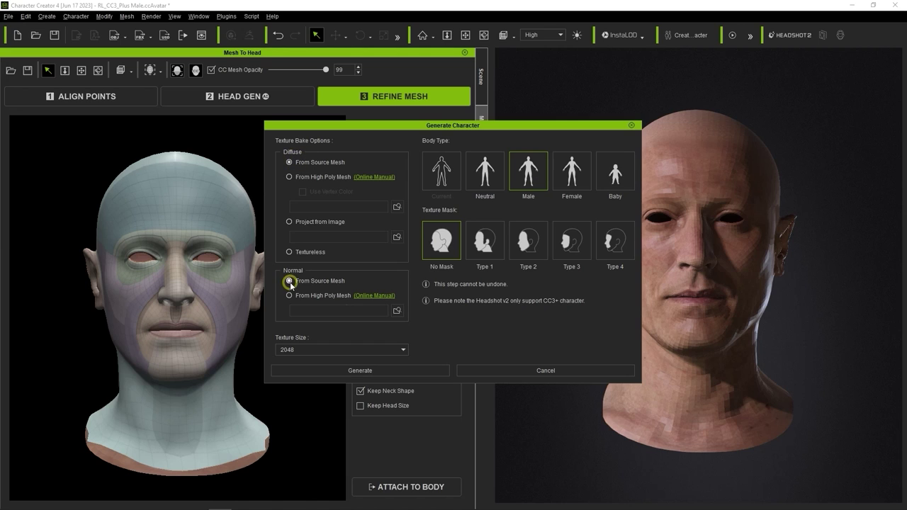
left_click(407, 366)
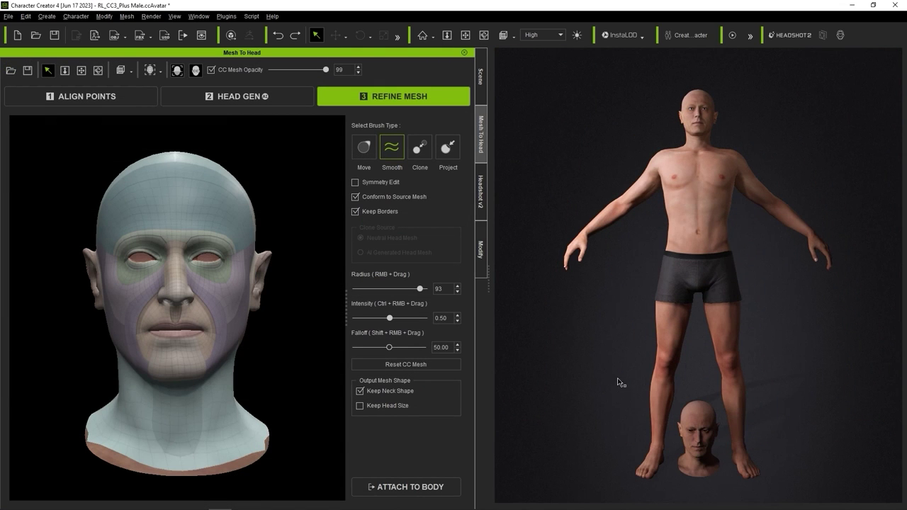
Step: Enlarge the 3D viewport, frame the face, and orbit and zoom to inspect it
left_click_drag(489, 283, 163, 292)
key("f")
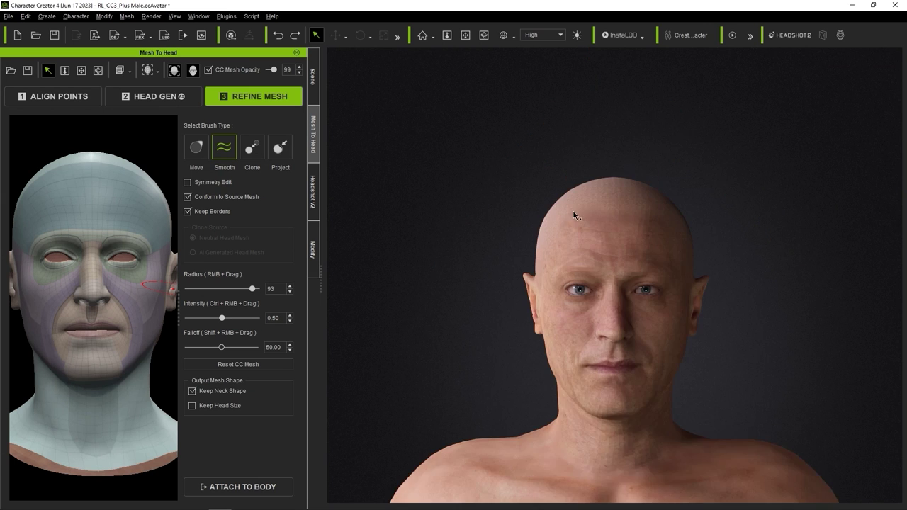
right_click_drag(601, 324, 455, 285)
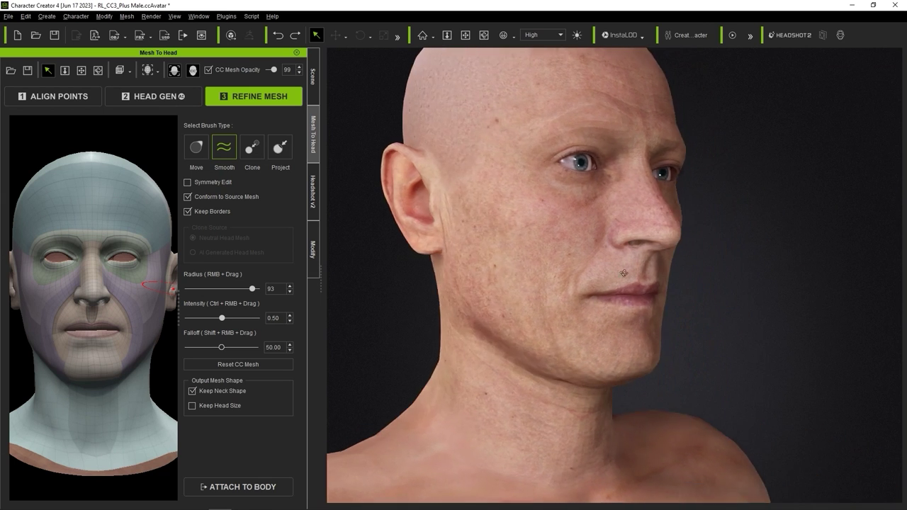
scroll(577, 168, "up", 5)
scroll(591, 350, "down", 3)
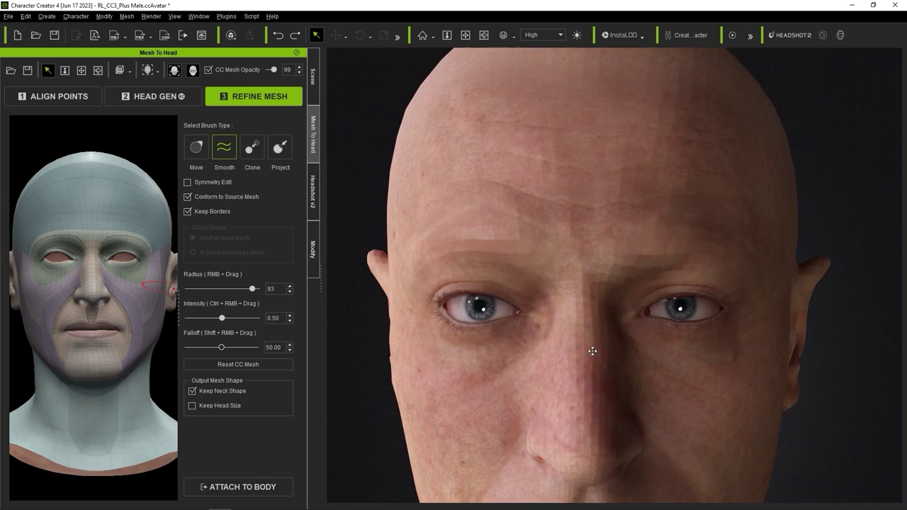
scroll(581, 146, "down", 1)
scroll(648, 347, "down", 2)
scroll(647, 347, "down", 2)
scroll(662, 364, "down", 2)
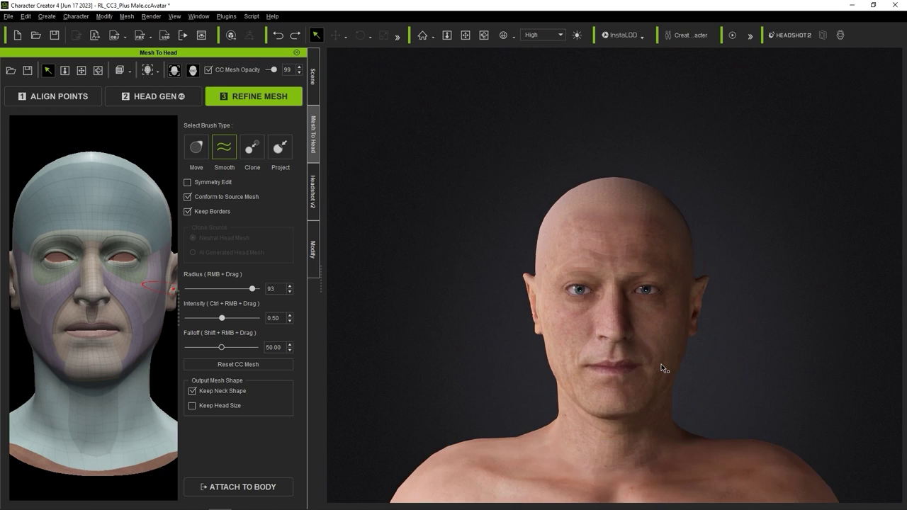
Step: Open the Modify material settings and select the Std_Skin_Head material
scroll(659, 333, "up", 2)
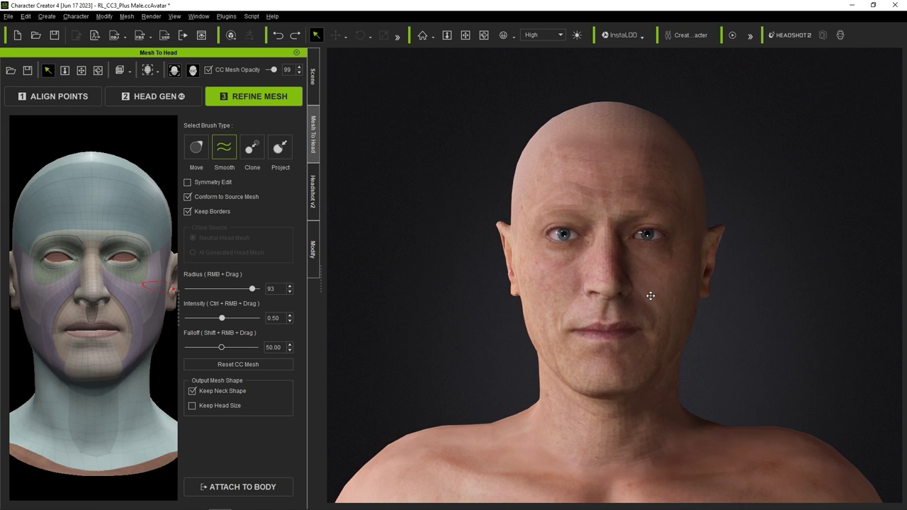
left_click(313, 248)
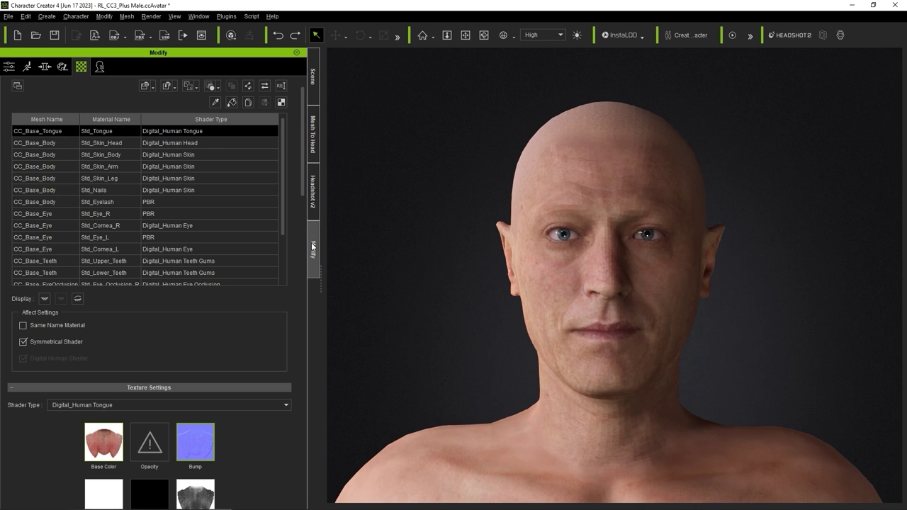
left_click(66, 145)
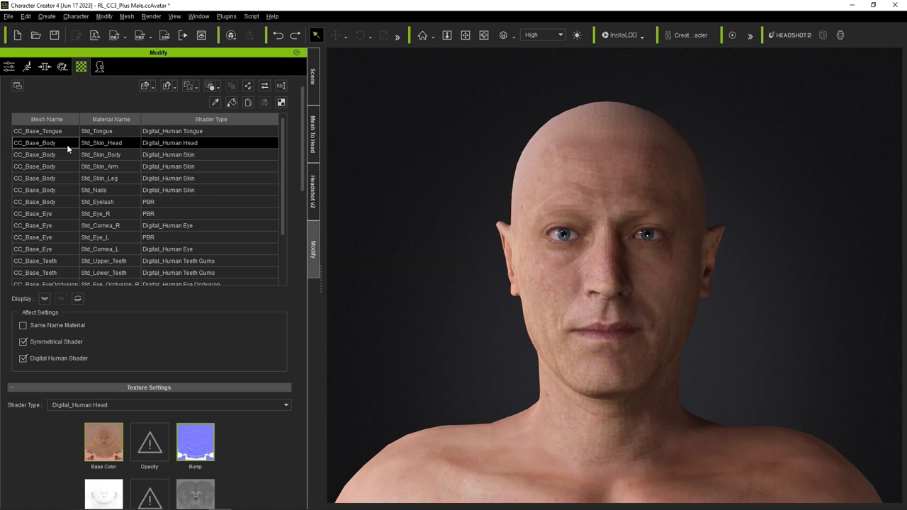
Step: Replace the head's Bump texture with Normal.png, using the Normal input type
scroll(190, 157, "down", 6)
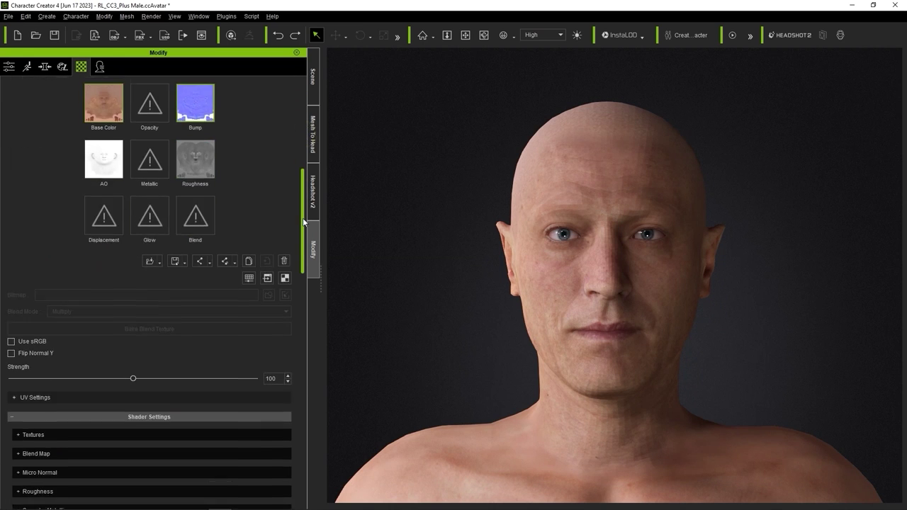
scroll(190, 157, "up", 1)
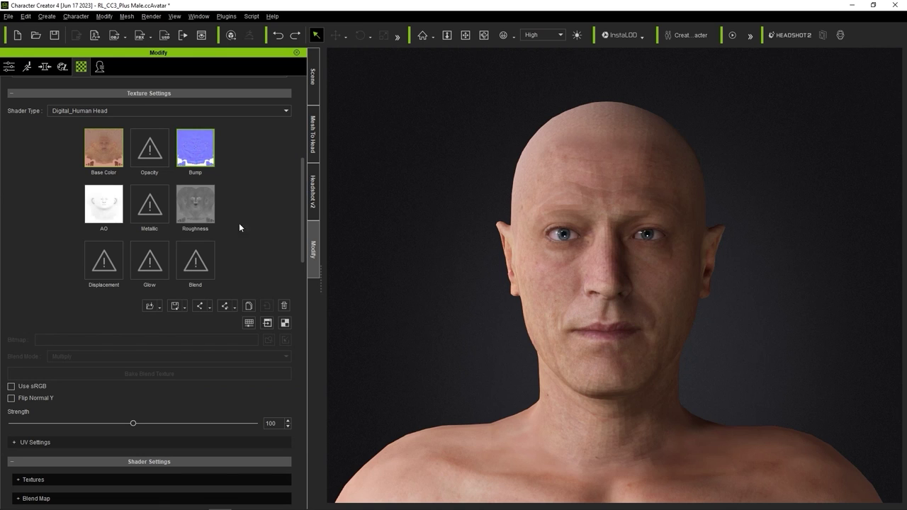
left_click(283, 305)
left_click(198, 149)
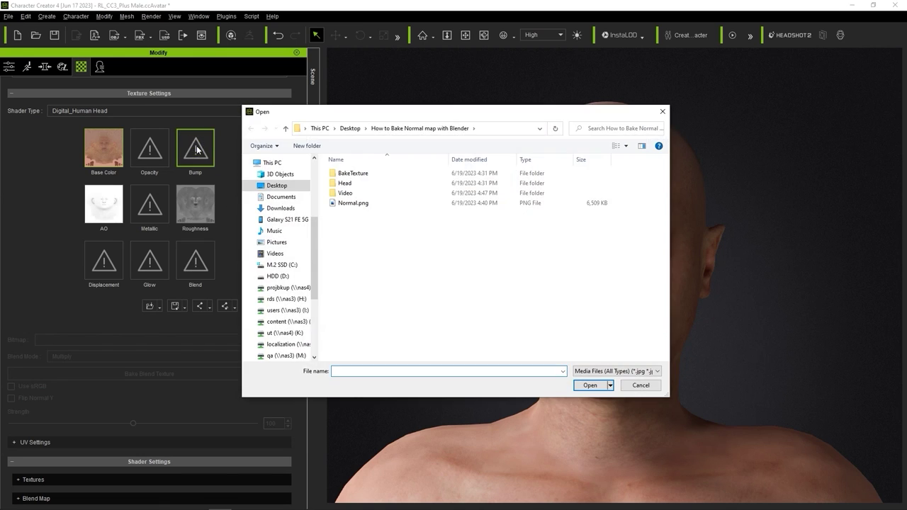
left_click(454, 204)
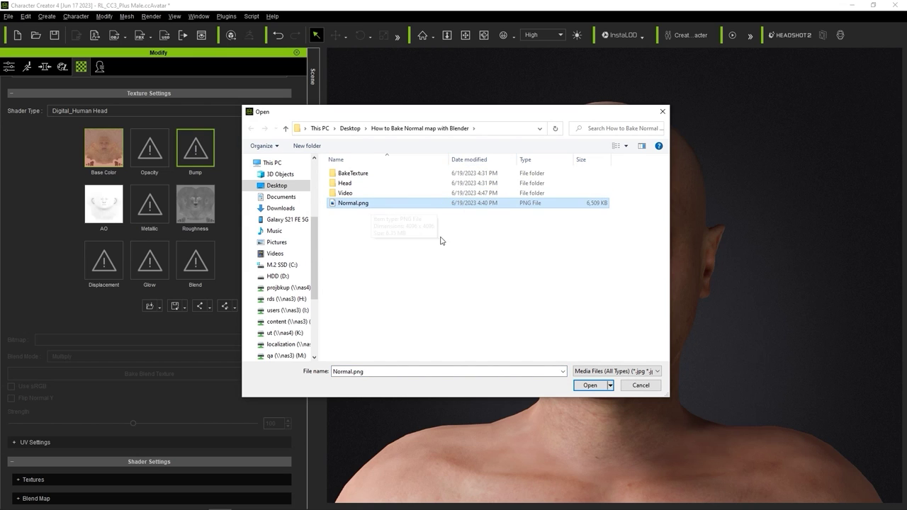
left_click(596, 386)
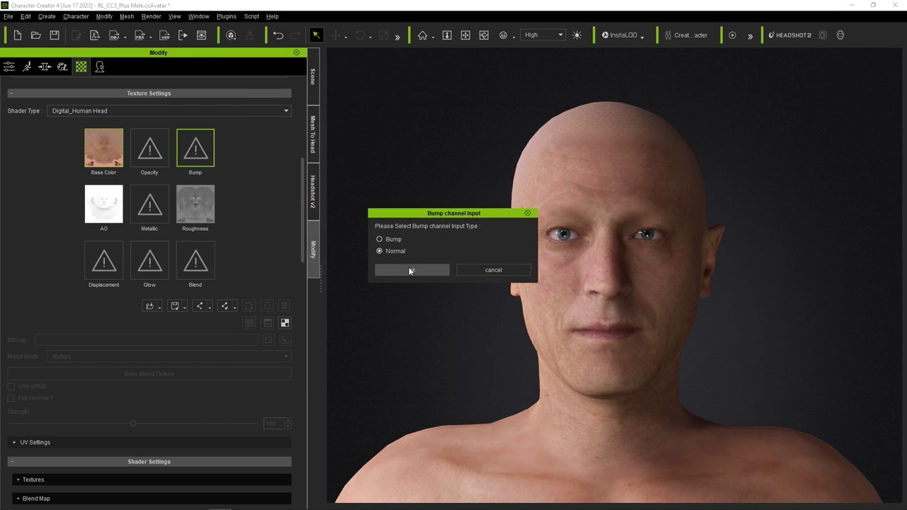
left_click(392, 256)
left_click(410, 270)
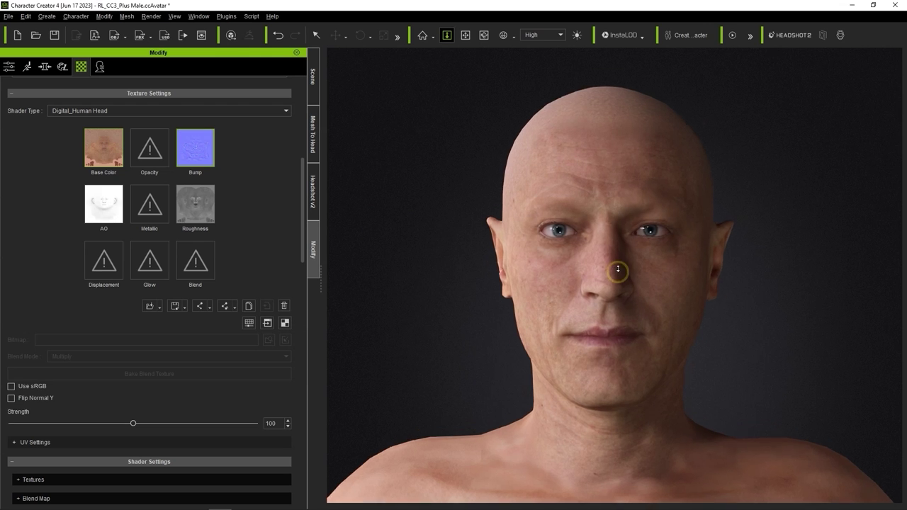
Step: Zoom in on the nose and lips while trying weaker and stronger bump strengths
scroll(618, 269, "up", 5)
mouse_move(617, 253)
left_mouse_down()
mouse_move(645, 145)
mouse_move(580, 364)
left_mouse_up()
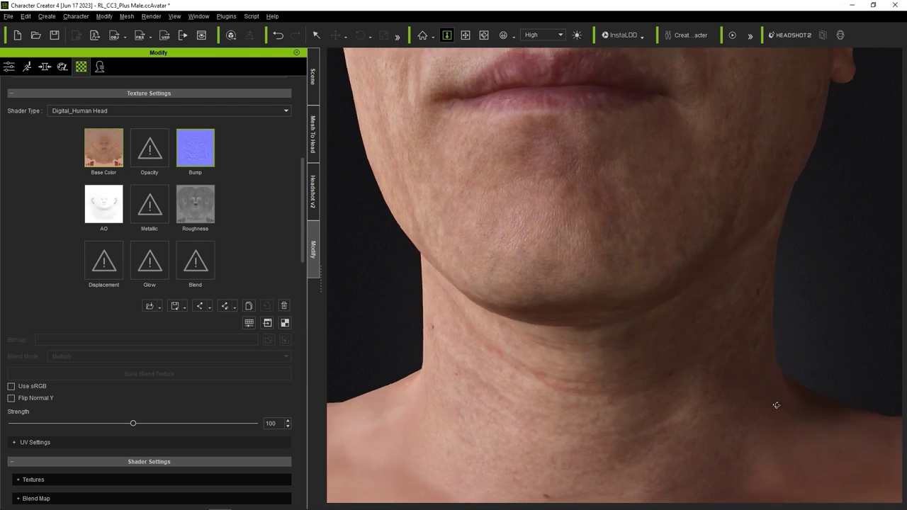
mouse_move(134, 424)
left_mouse_down()
mouse_move(42, 424)
mouse_move(220, 423)
mouse_move(27, 423)
left_mouse_up()
left_click_drag(464, 300, 504, 507)
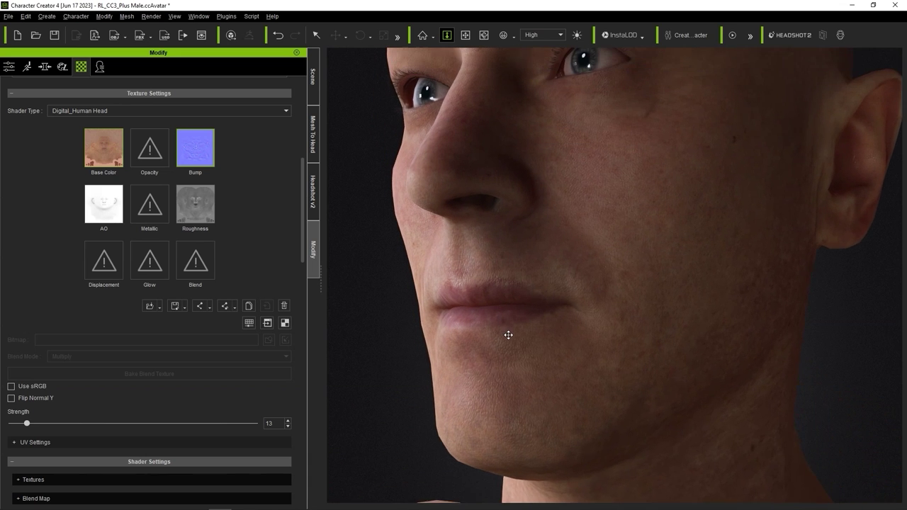
mouse_move(29, 423)
left_mouse_down()
mouse_move(316, 426)
mouse_move(10, 425)
mouse_move(218, 423)
mouse_move(142, 442)
mouse_move(64, 446)
mouse_move(165, 443)
mouse_move(210, 429)
left_mouse_up()
Step: Turn the view frontally toward the forehead and set bump strength to its 200 maximum
right_click_drag(569, 95, 581, 382)
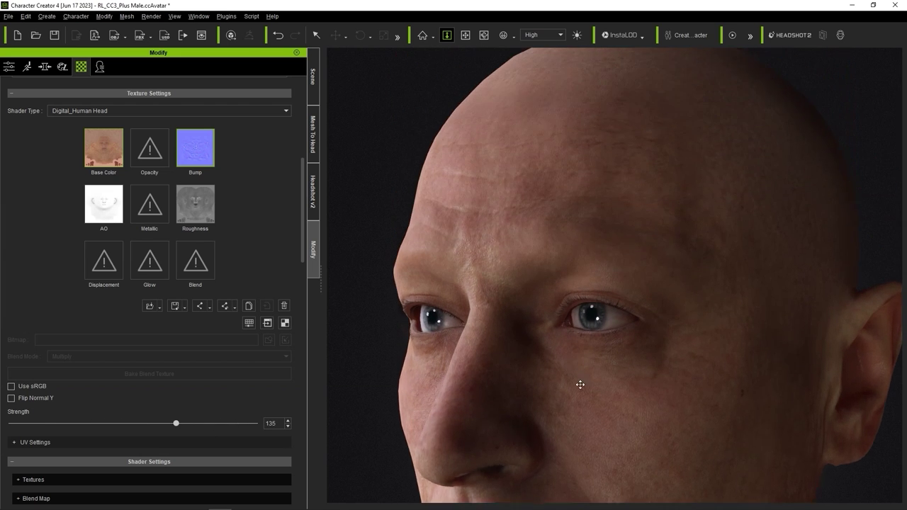
middle_click_drag(581, 382, 559, 331)
scroll(559, 331, "up", 2)
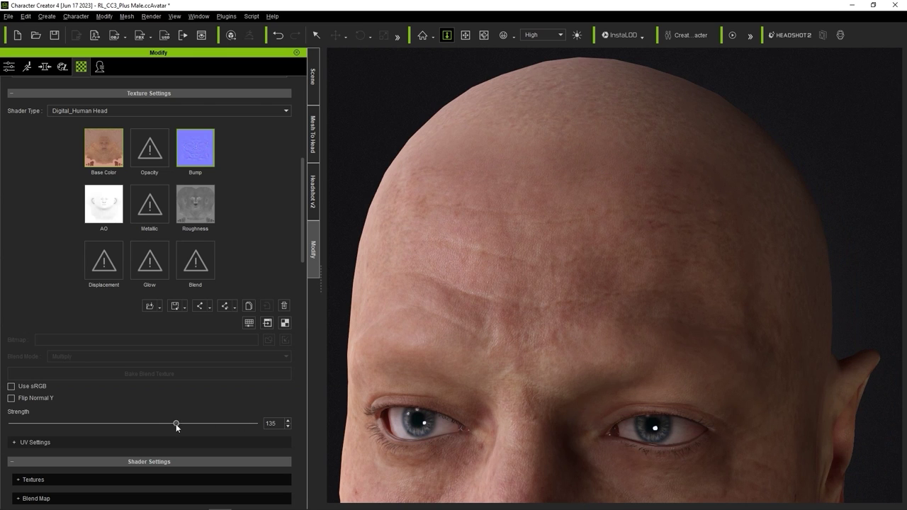
mouse_move(176, 424)
left_mouse_down()
mouse_move(270, 426)
mouse_move(11, 425)
mouse_move(257, 439)
left_mouse_up()
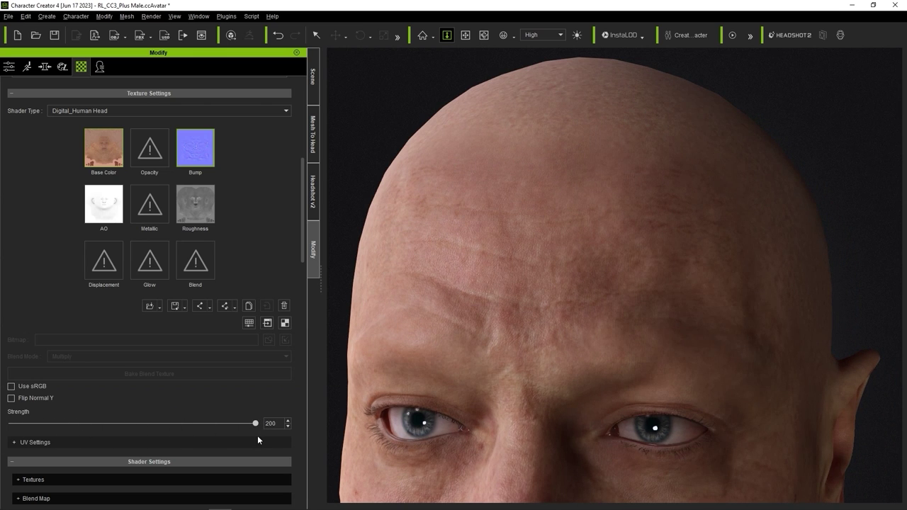